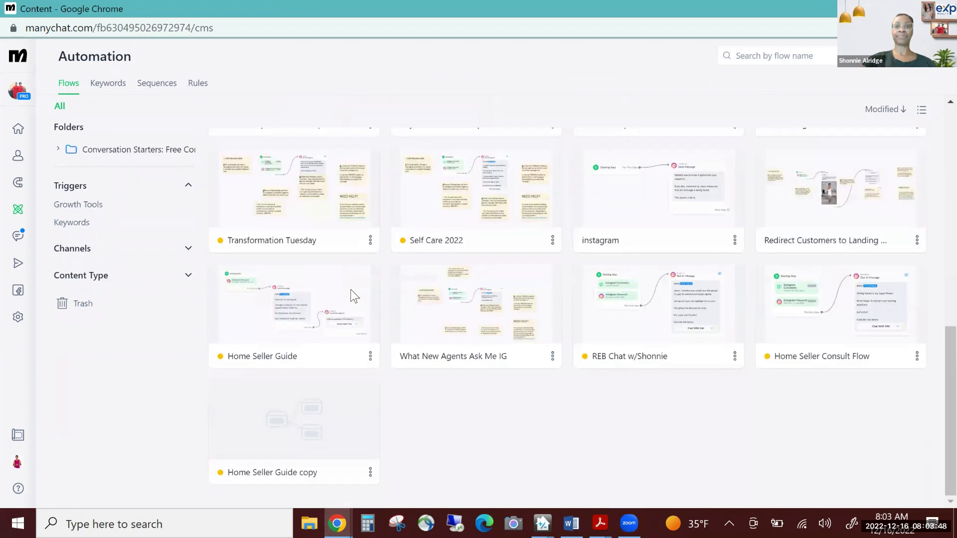
# Step: Look through the existing automation flows and the beginner and popular templates in the template gallery
pyautogui.scroll(2, 353, 295)
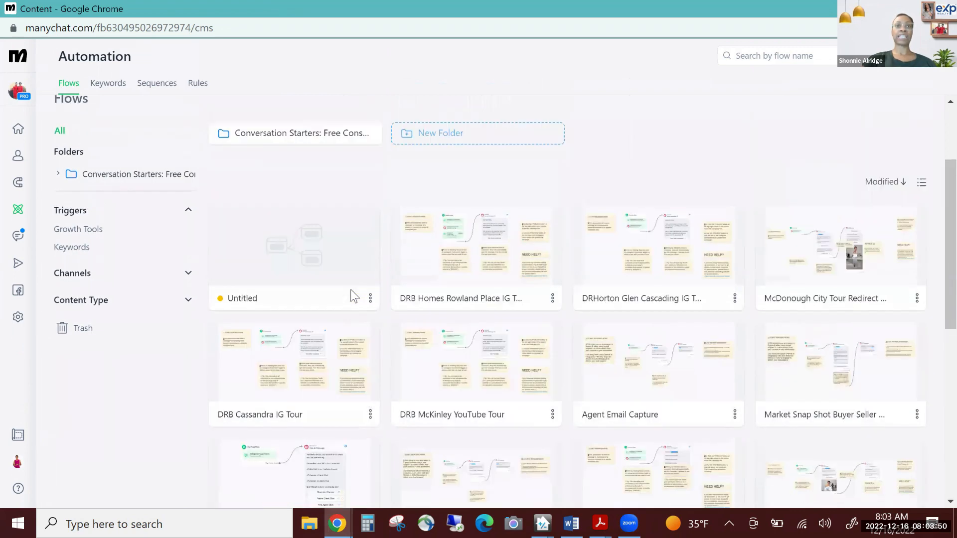
pyautogui.scroll(2, 351, 295)
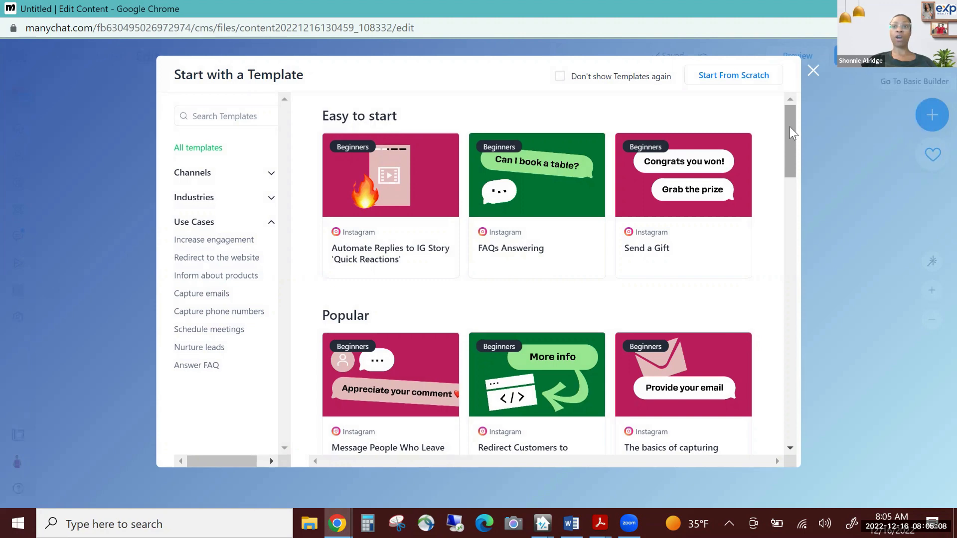
pyautogui.scroll(-2, 794, 133)
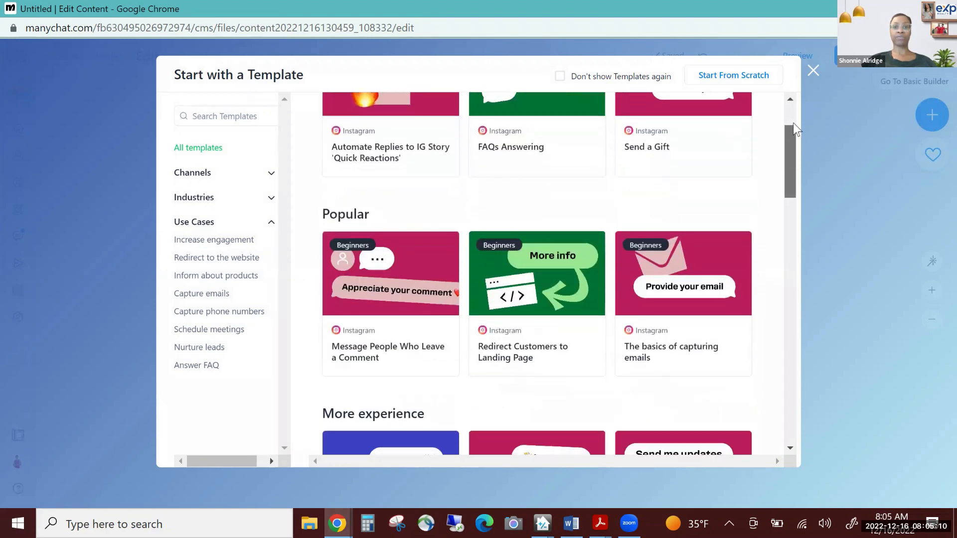
pyautogui.scroll(2, 796, 130)
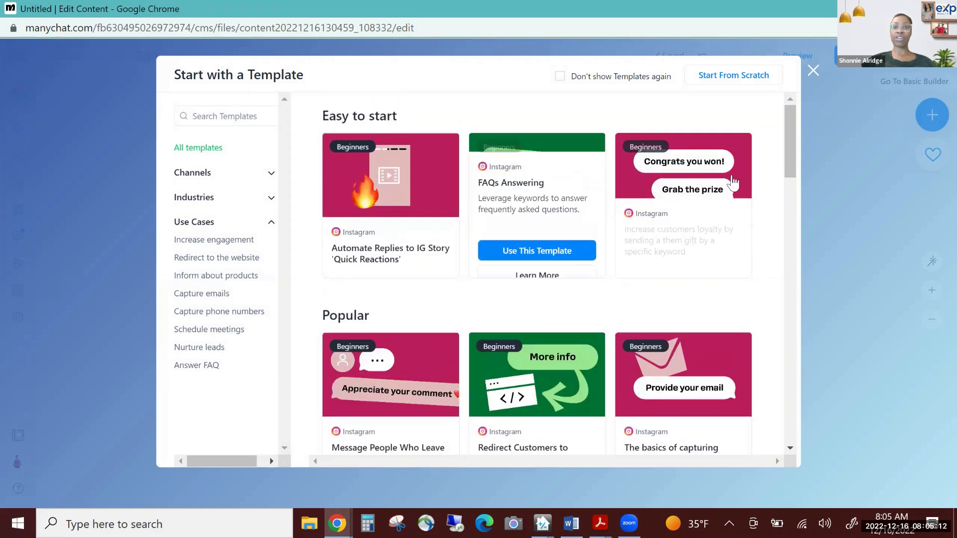
pyautogui.moveTo(793, 149)
pyautogui.mouseDown()
pyautogui.moveTo(794, 207)
pyautogui.moveTo(797, 137)
pyautogui.mouseUp()
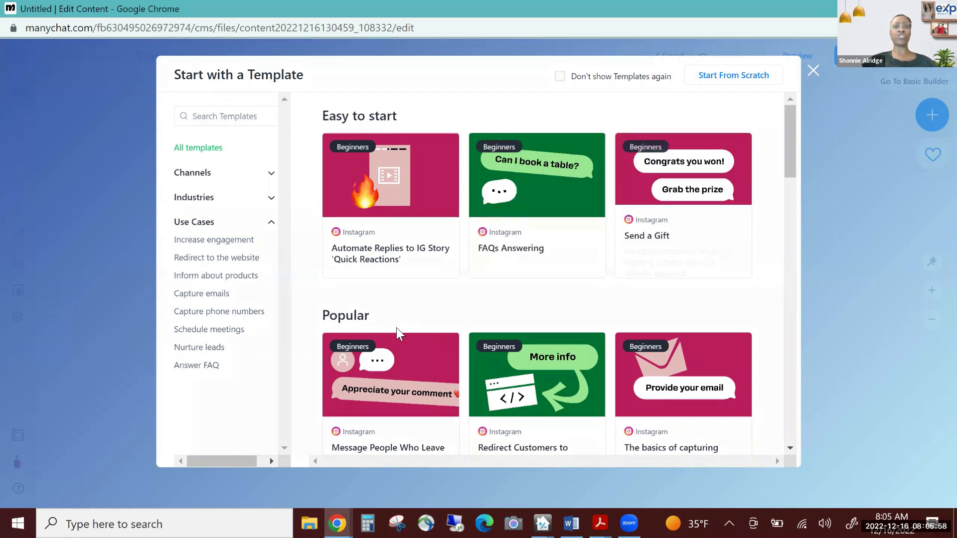
# Step: Dismiss the template gallery and the rename dialog, and close the window with the untitled flow
pyautogui.click(811, 76)
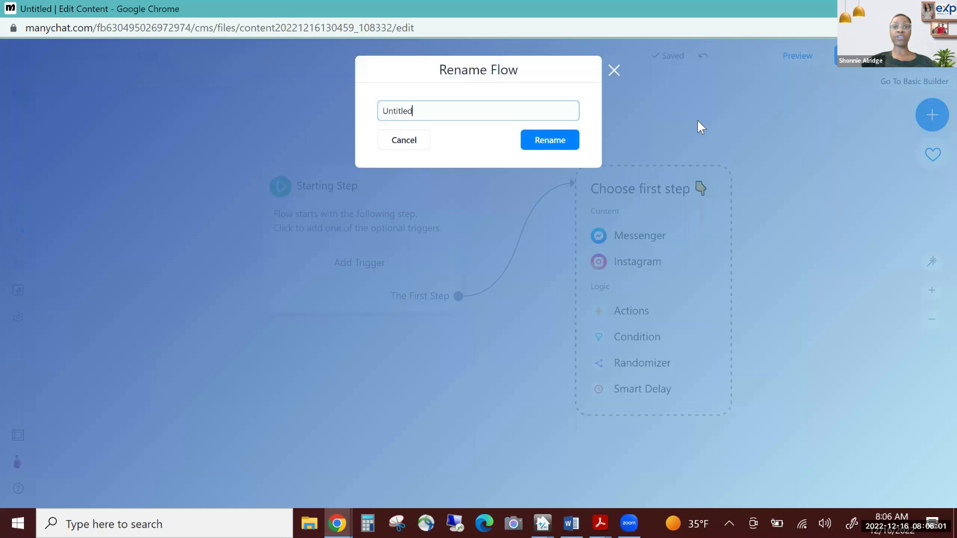
pyautogui.click(404, 141)
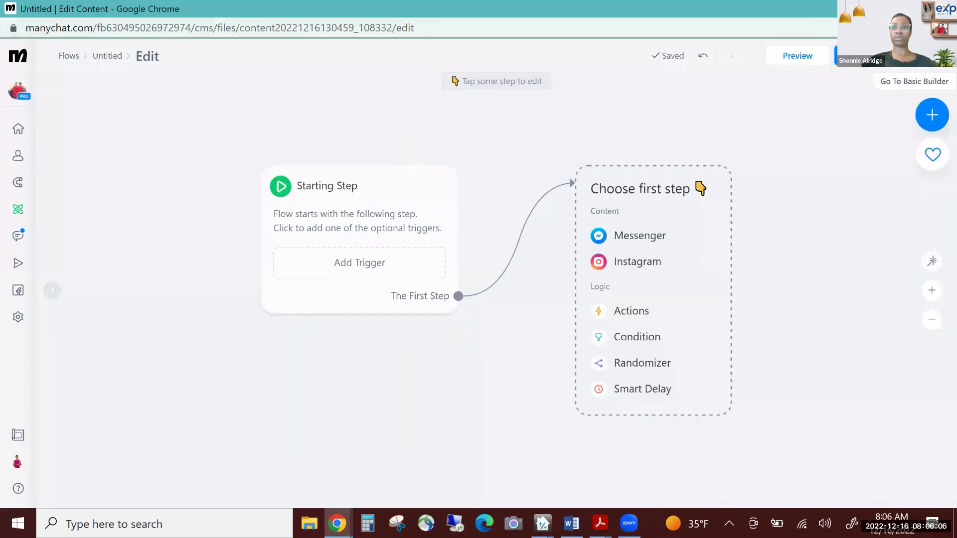
pyautogui.click(941, 8)
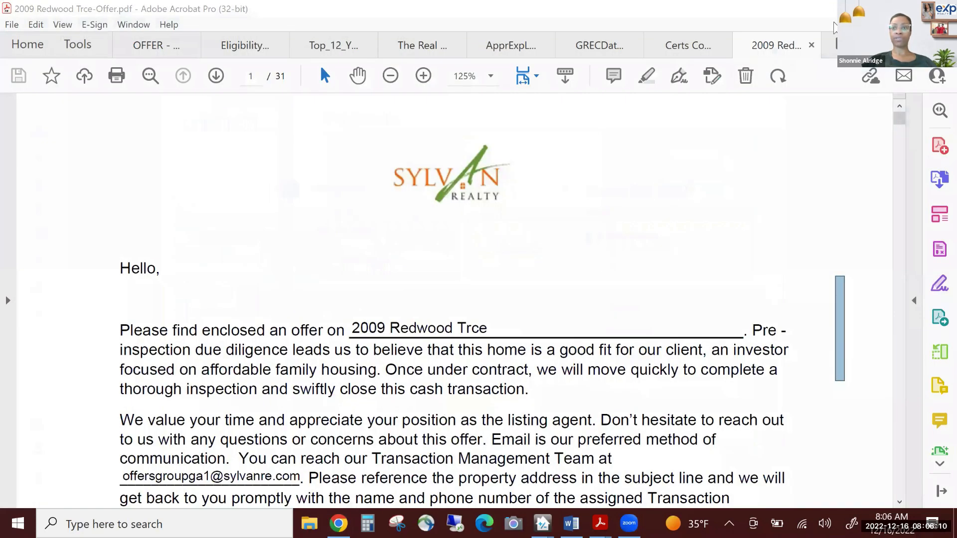
# Step: Switch to Chrome, sign in to Manychat with Facebook and open the Automation flows
pyautogui.press('super+d')
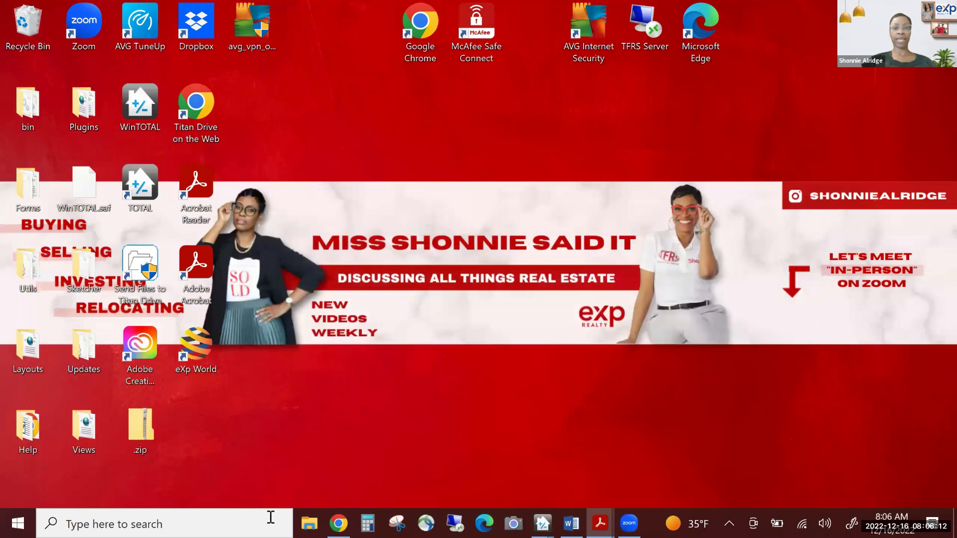
pyautogui.click(340, 523)
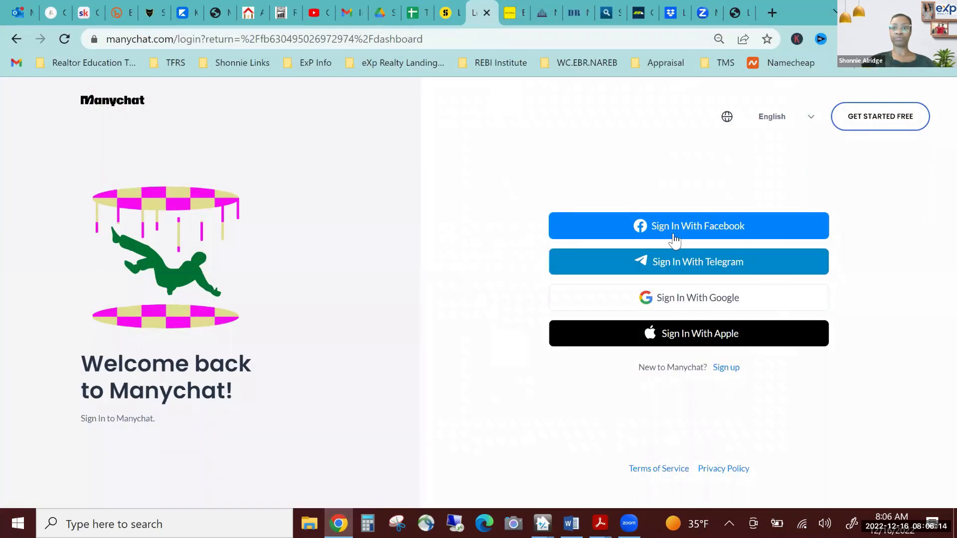
pyautogui.click(710, 228)
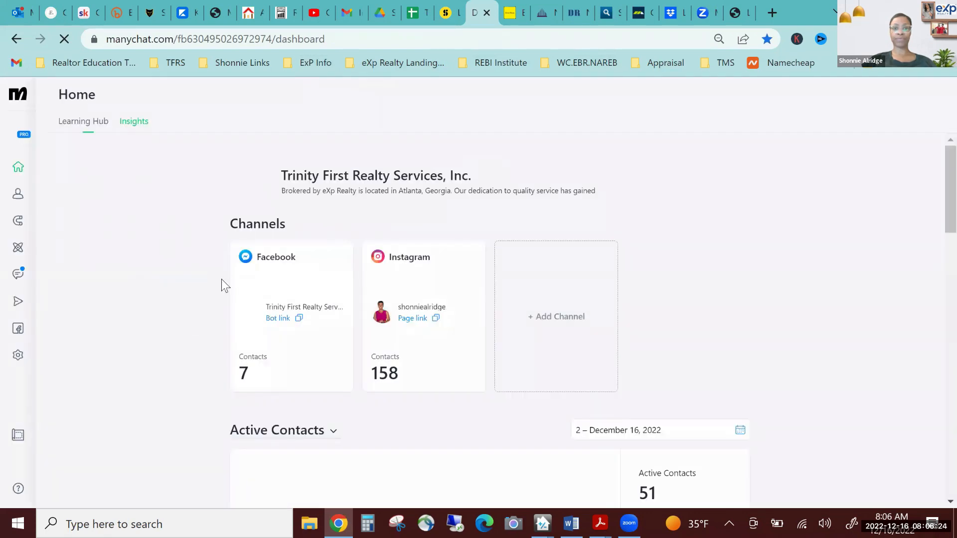
pyautogui.click(19, 254)
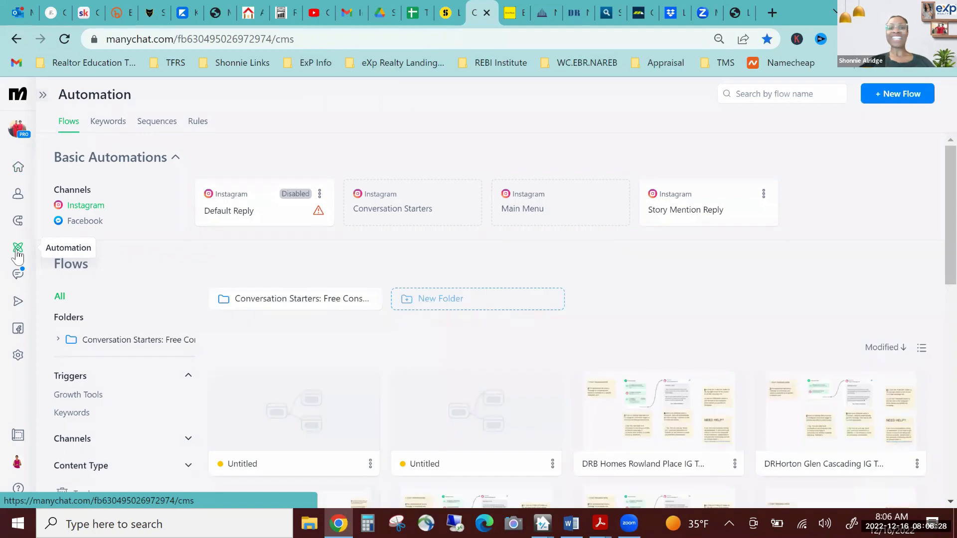
# Step: Delete both Untitled flows from the flow list
pyautogui.scroll(-2, 18, 255)
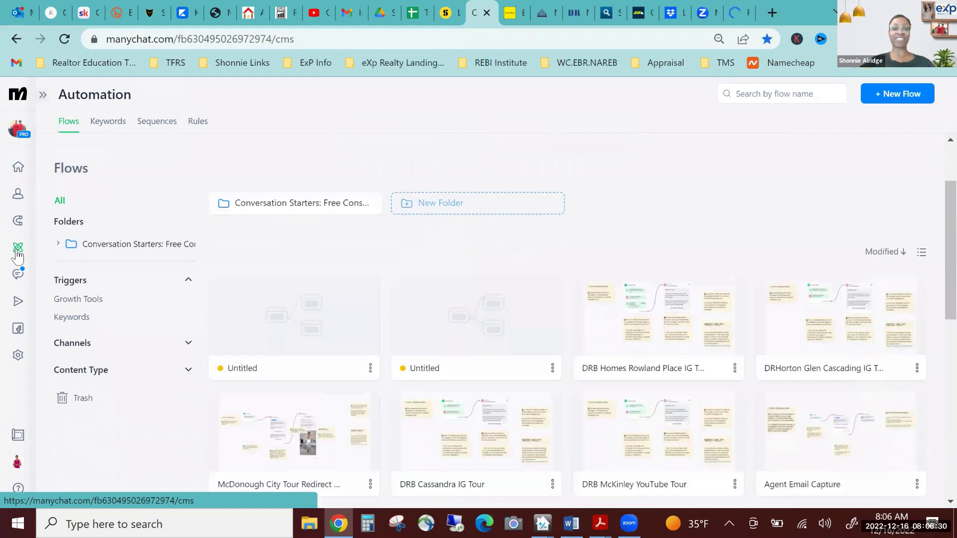
pyautogui.click(370, 367)
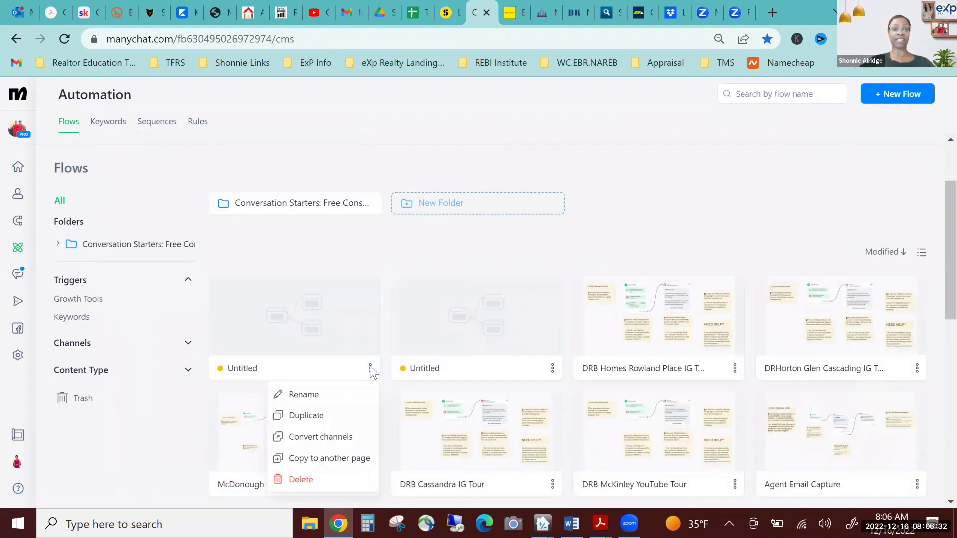
pyautogui.scroll(-3, 321, 406)
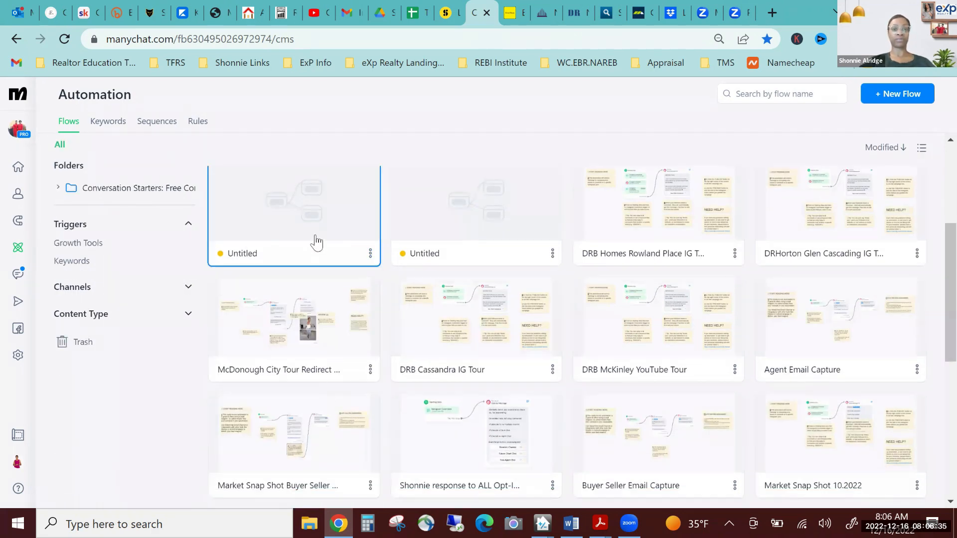
pyautogui.click(371, 253)
pyautogui.click(296, 363)
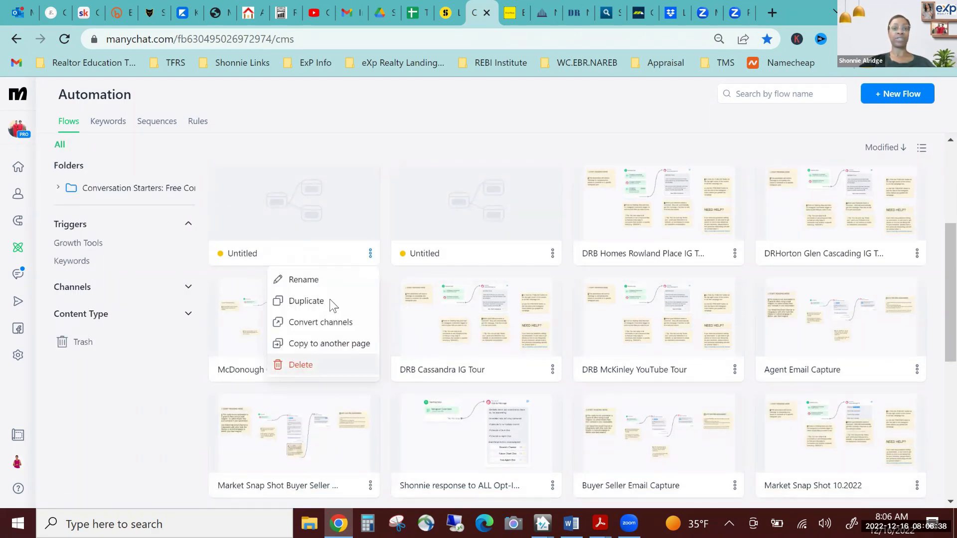
pyautogui.click(549, 184)
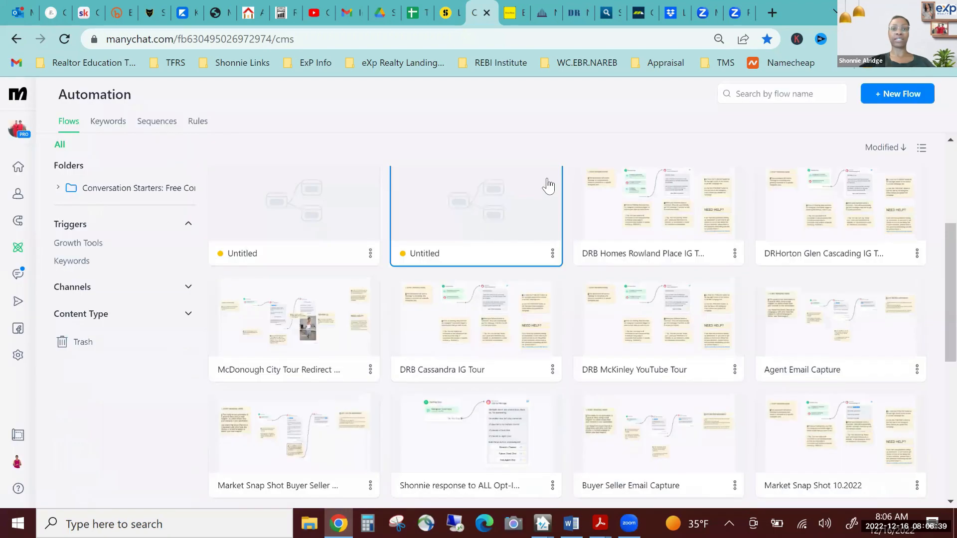
pyautogui.click(371, 253)
pyautogui.click(319, 366)
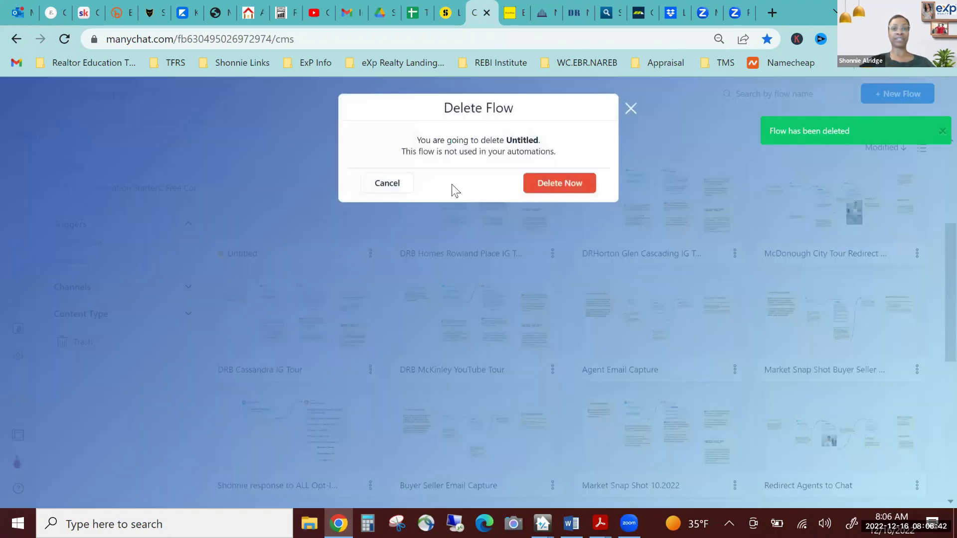
pyautogui.click(550, 184)
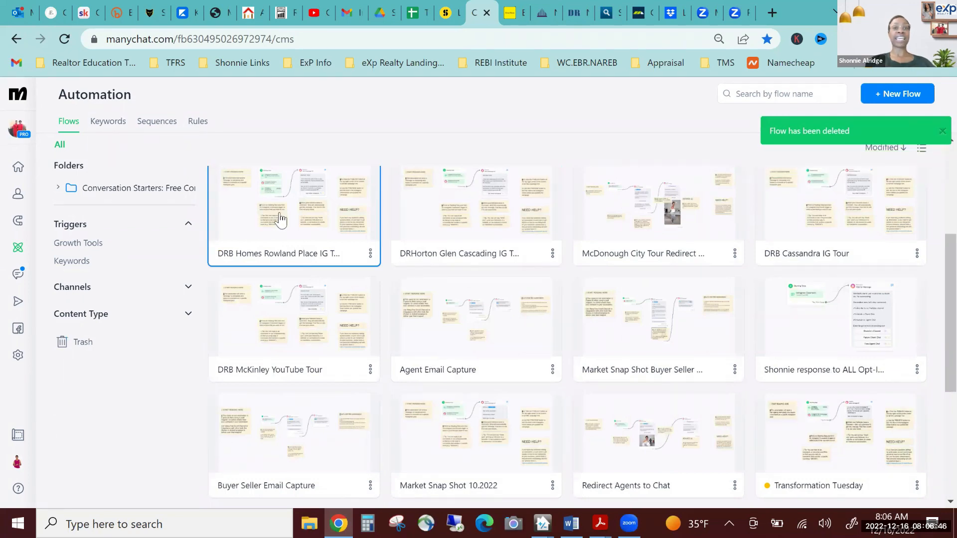
# Step: Duplicate the DRB Homes Rowland Place IG Tour flow and open the copy for editing
pyautogui.click(370, 255)
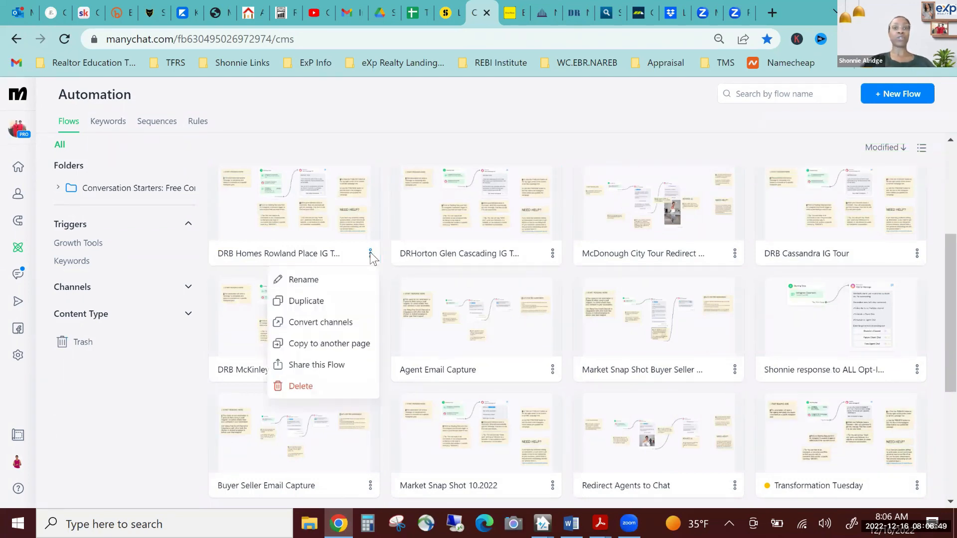
pyautogui.click(308, 302)
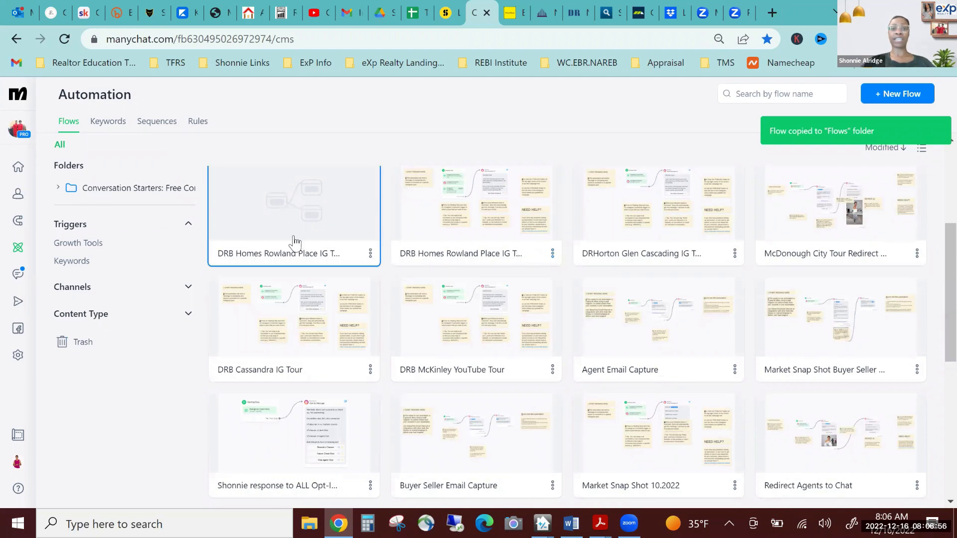
pyautogui.click(279, 211)
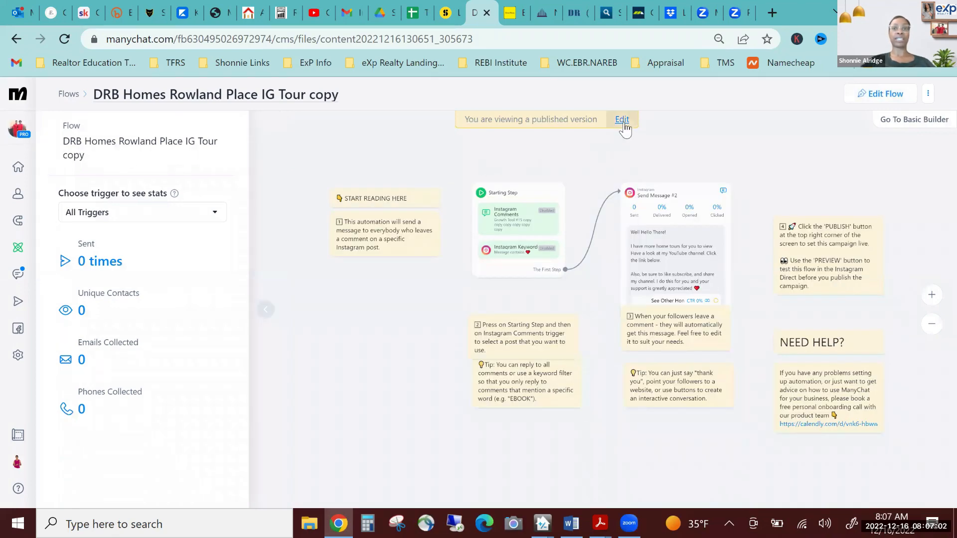
pyautogui.click(623, 120)
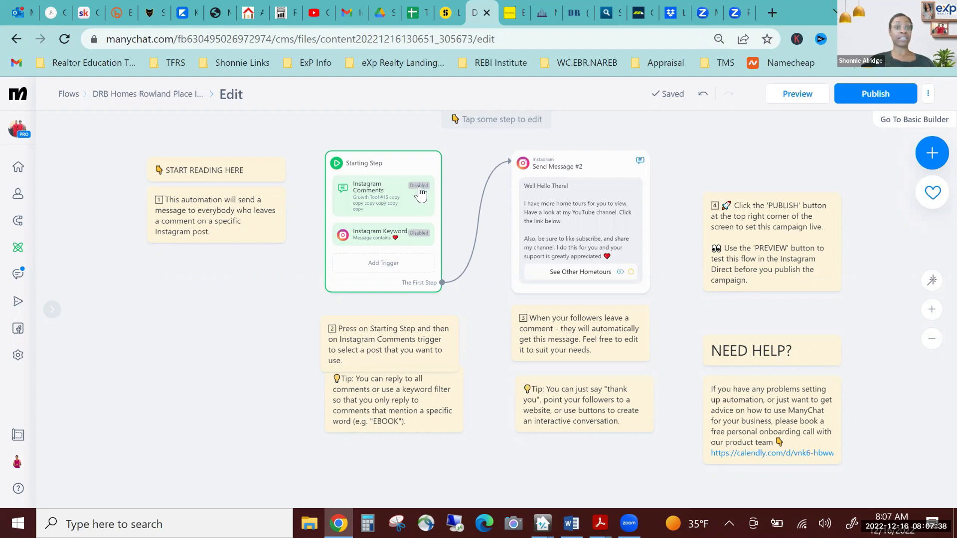
# Step: Activate the Instagram Comments trigger in the Starting Step and look at its settings
pyautogui.click(403, 196)
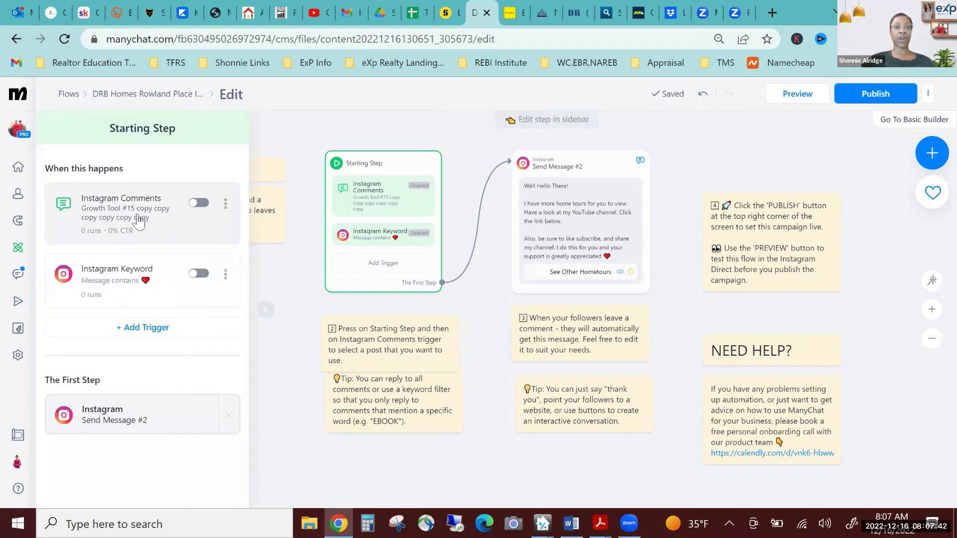
pyautogui.click(199, 203)
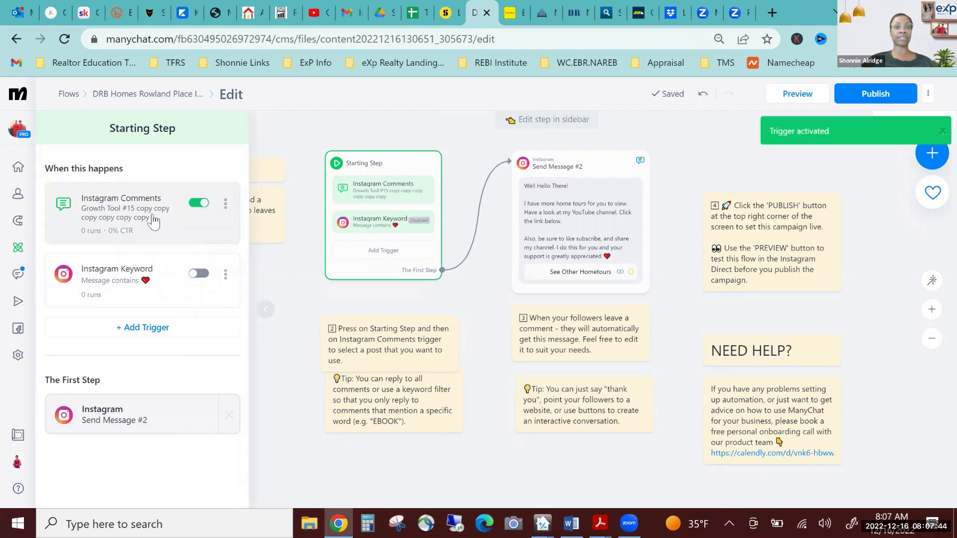
pyautogui.click(154, 221)
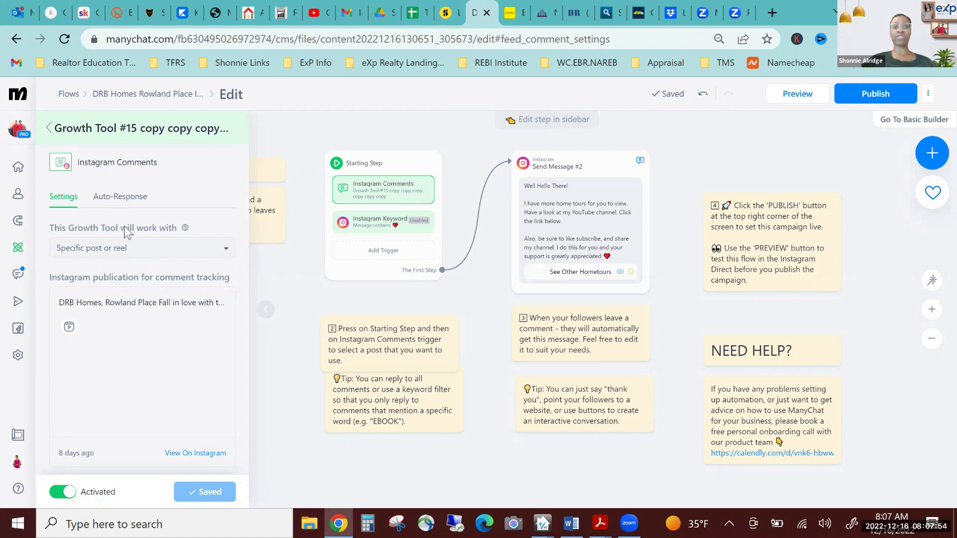
pyautogui.click(48, 129)
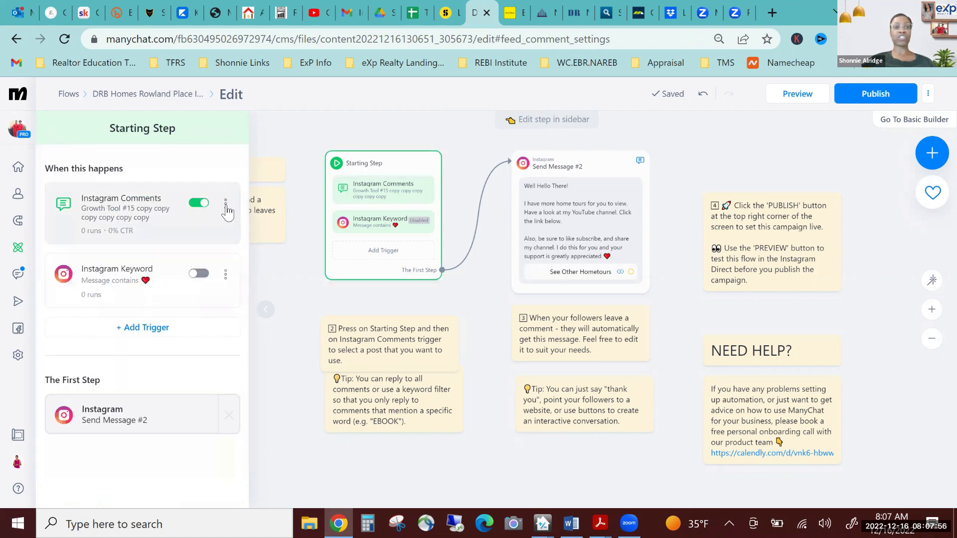
# Step: Duplicate the Instagram Comments trigger in the Starting Step and delete the original one
pyautogui.click(226, 203)
pyautogui.click(160, 222)
pyautogui.click(226, 200)
pyautogui.click(58, 131)
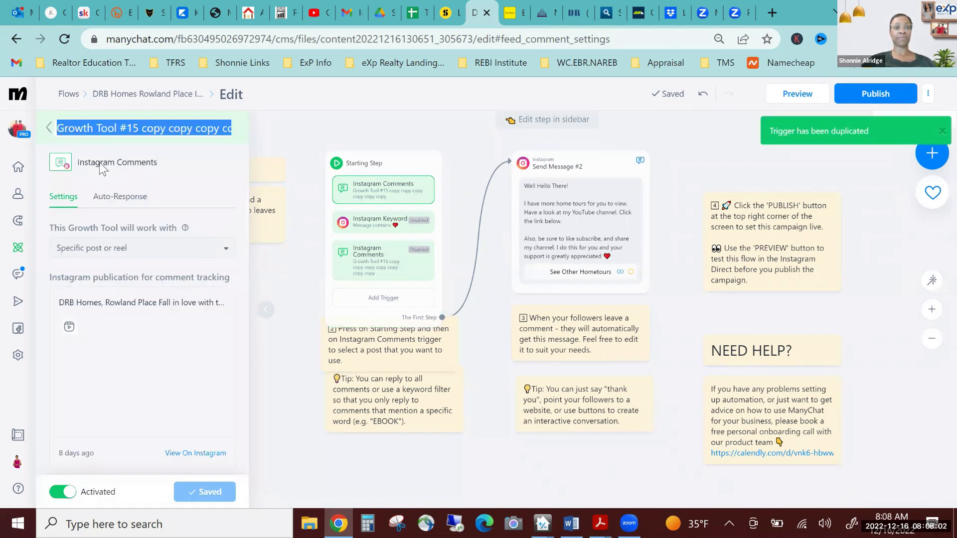
pyautogui.click(49, 128)
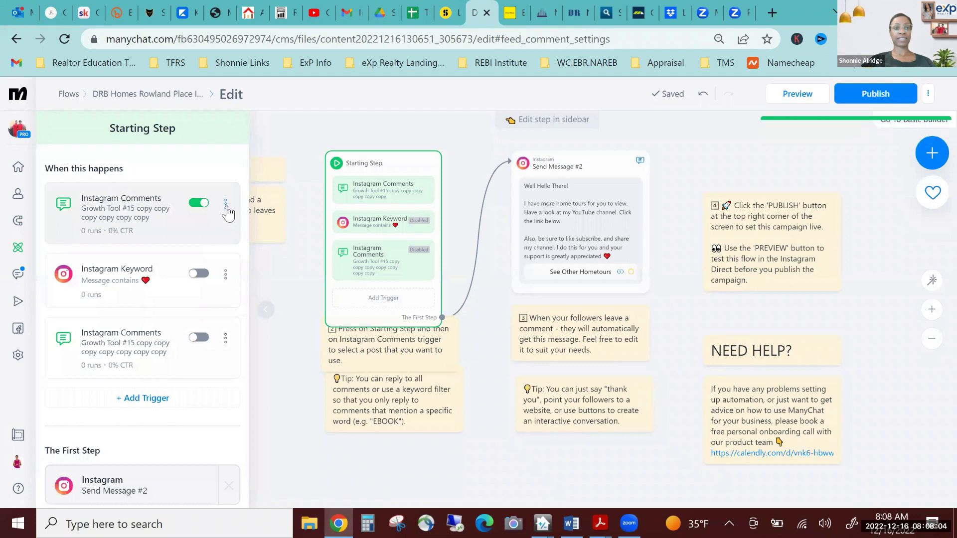
pyautogui.click(226, 204)
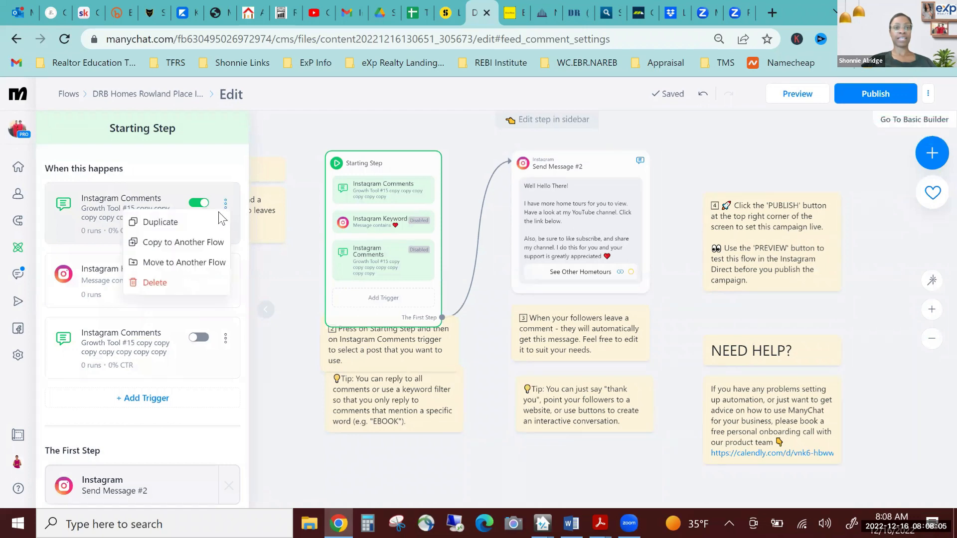
pyautogui.click(154, 283)
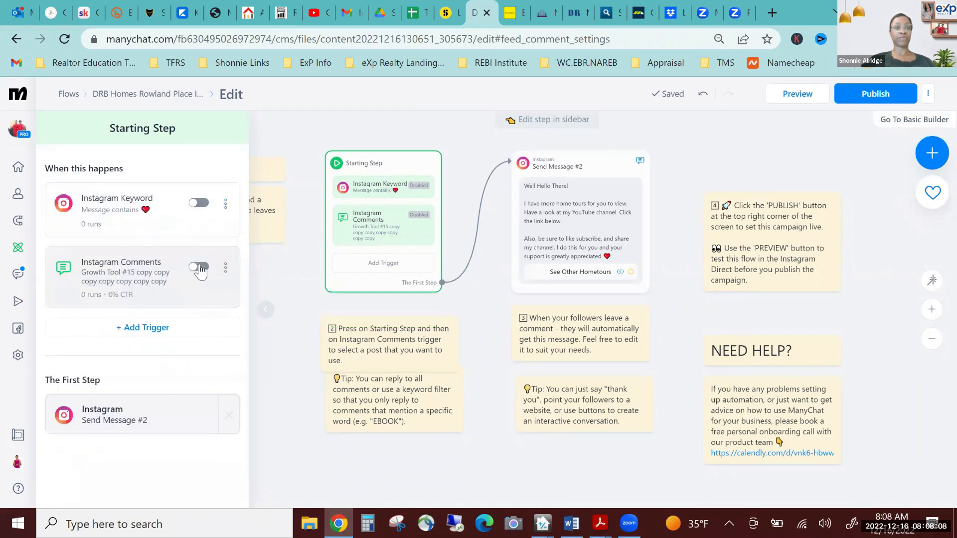
# Step: Activate the duplicated Instagram Comments trigger and open its settings
pyautogui.click(199, 268)
pyautogui.click(154, 270)
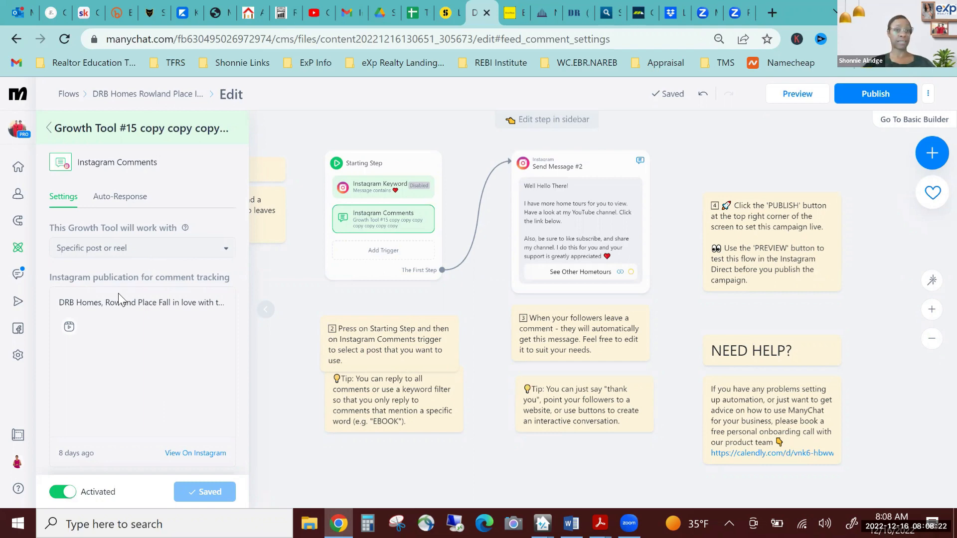
# Step: Rename the copied flow to "Next Post IG Tour"
pyautogui.click(122, 95)
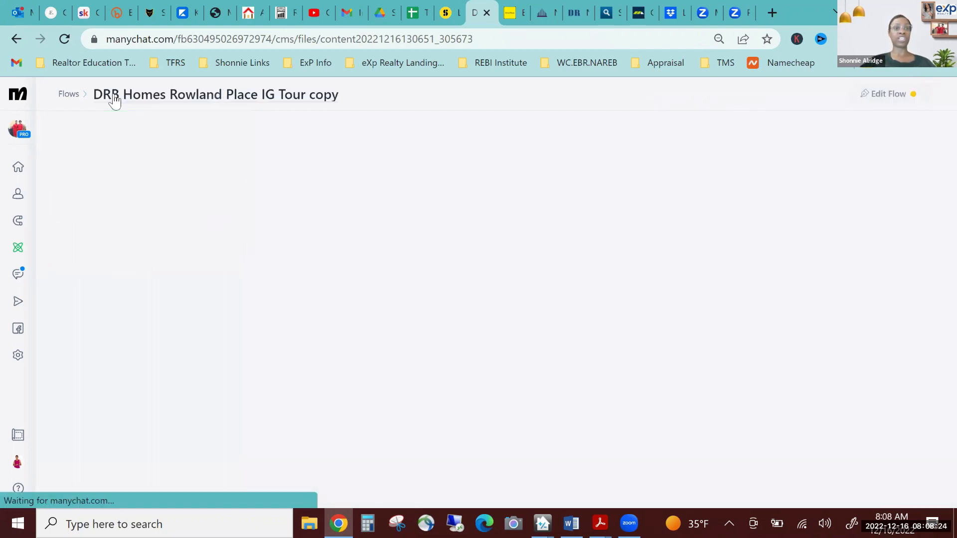
pyautogui.click(122, 96)
pyautogui.click(121, 95)
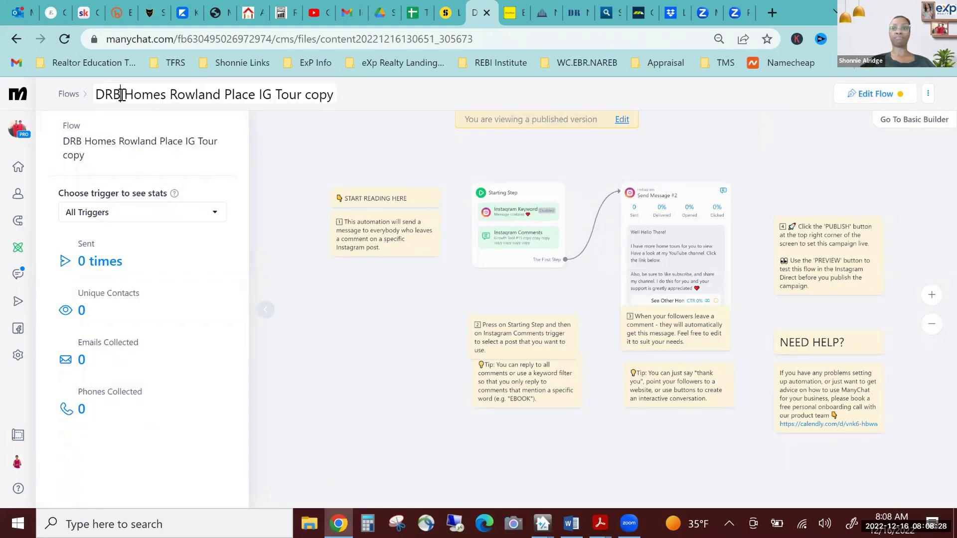
pyautogui.click(118, 144)
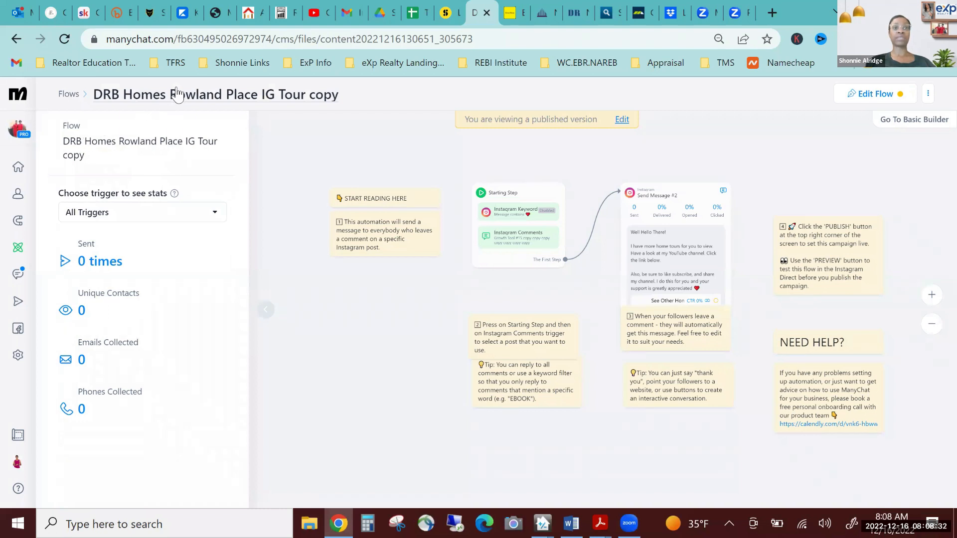
pyautogui.click(103, 90)
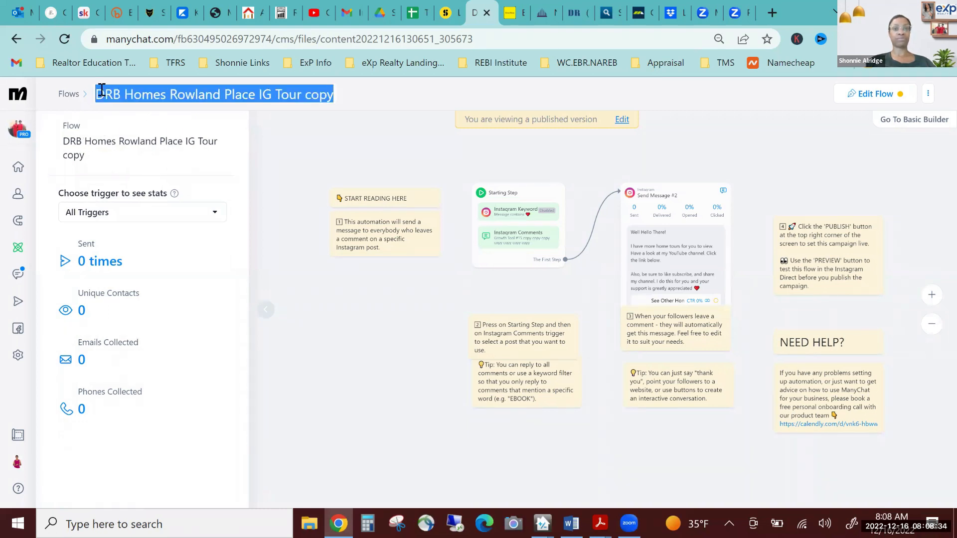
pyautogui.click(101, 90)
pyautogui.moveTo(96, 94); pyautogui.dragTo(254, 101)
pyautogui.write('Next Post')
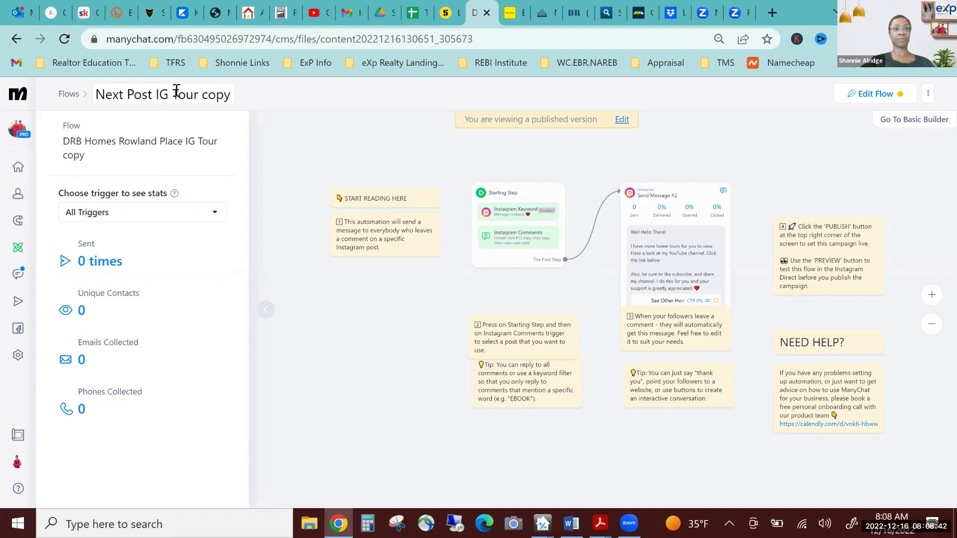
pyautogui.moveTo(203, 96); pyautogui.dragTo(234, 101)
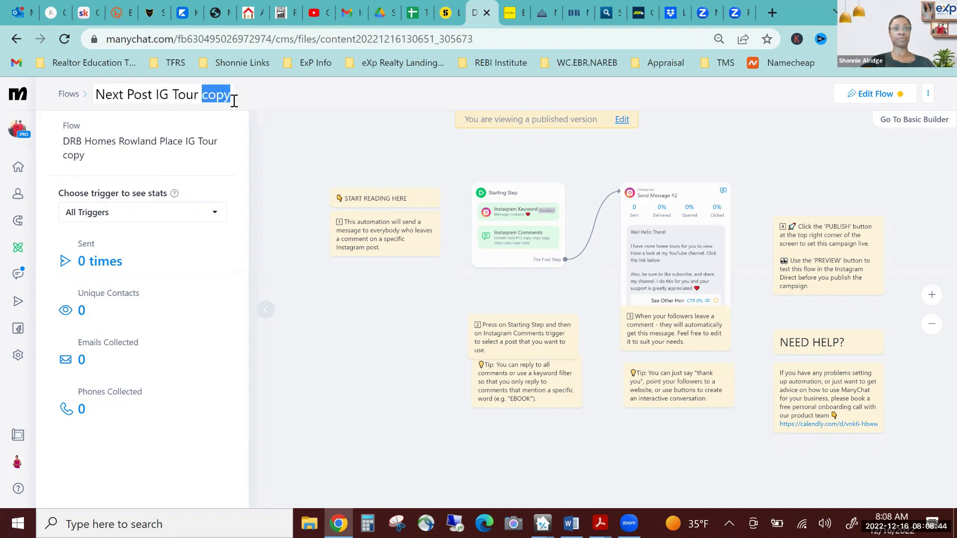
pyautogui.press('BackSpace')
pyautogui.click(290, 133)
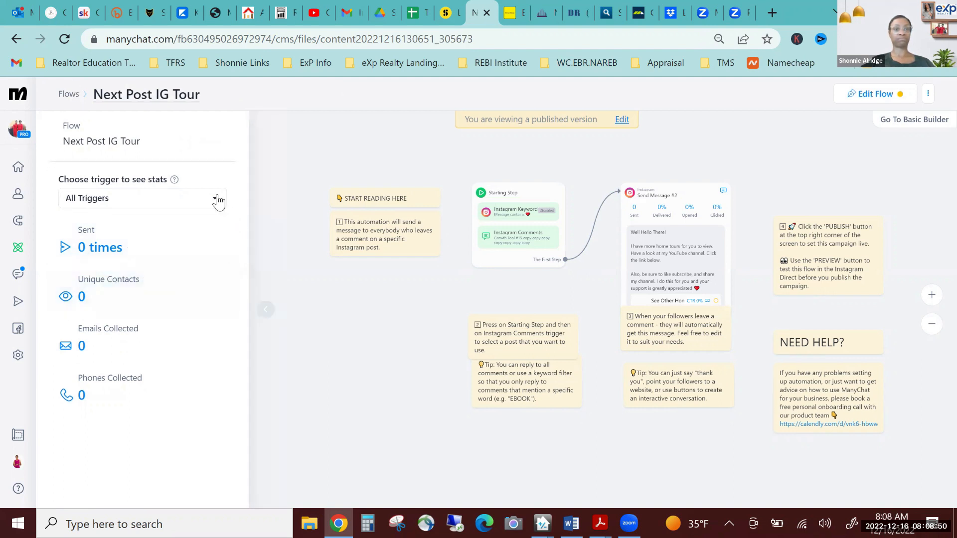
# Step: Reopen the flow for editing, activate the Instagram Keyword trigger in the Starting Step and check its keyword condition
pyautogui.click(267, 305)
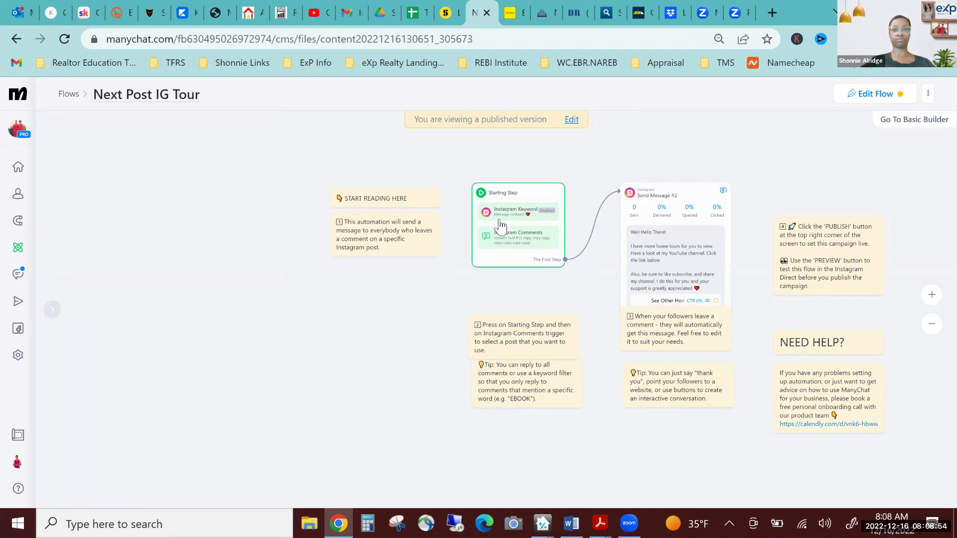
pyautogui.click(568, 122)
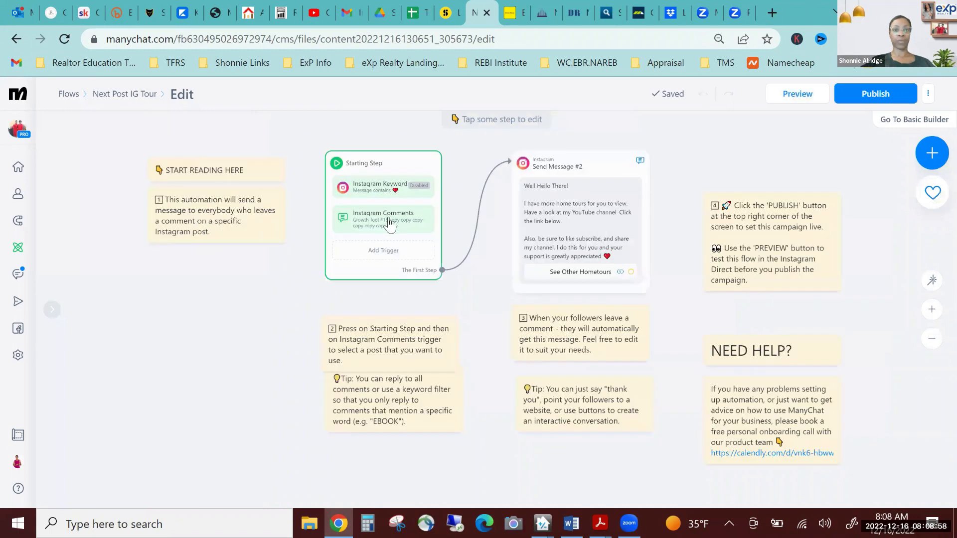
pyautogui.click(391, 227)
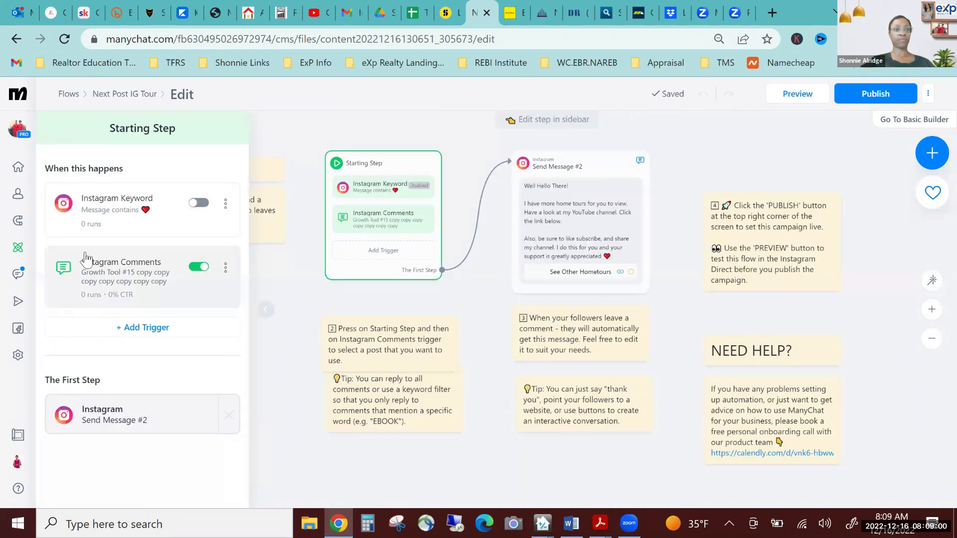
pyautogui.click(200, 203)
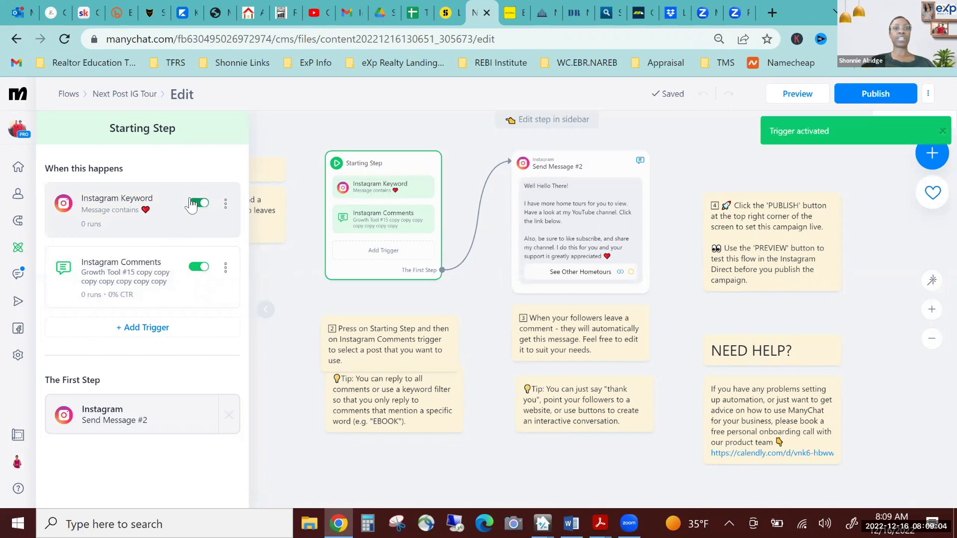
pyautogui.click(140, 208)
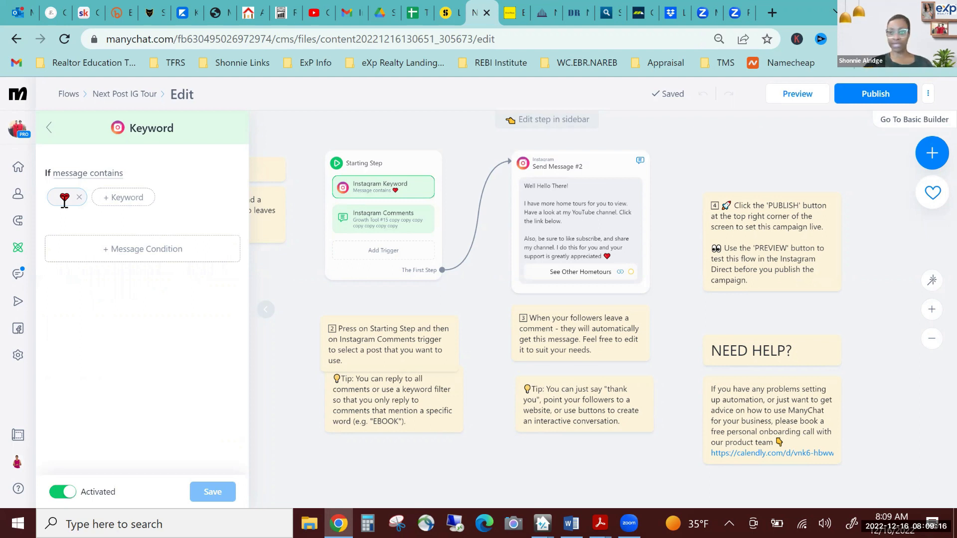
pyautogui.click(50, 128)
# Step: Duplicate the Instagram Comments trigger tied to the Rowland Place reel and delete the original trigger
pyautogui.click(128, 286)
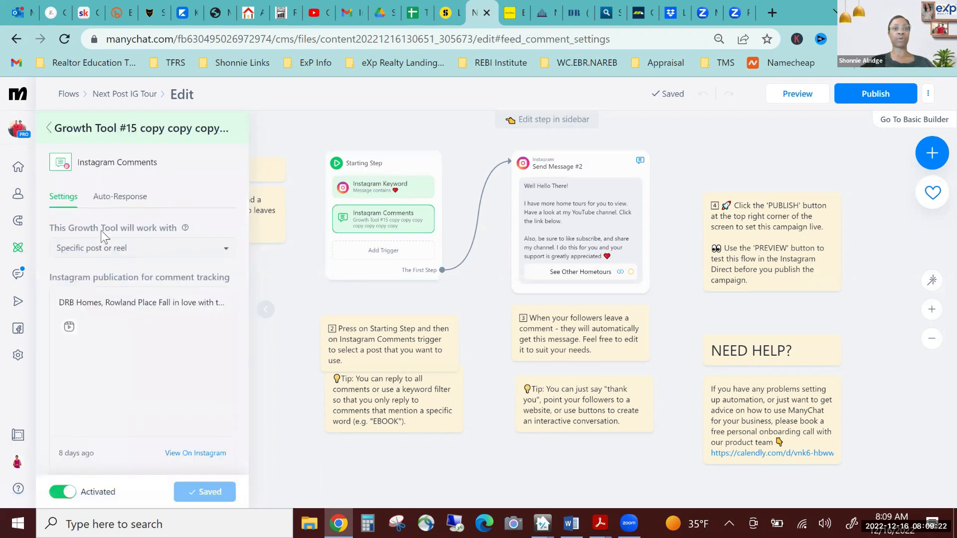
pyautogui.click(49, 127)
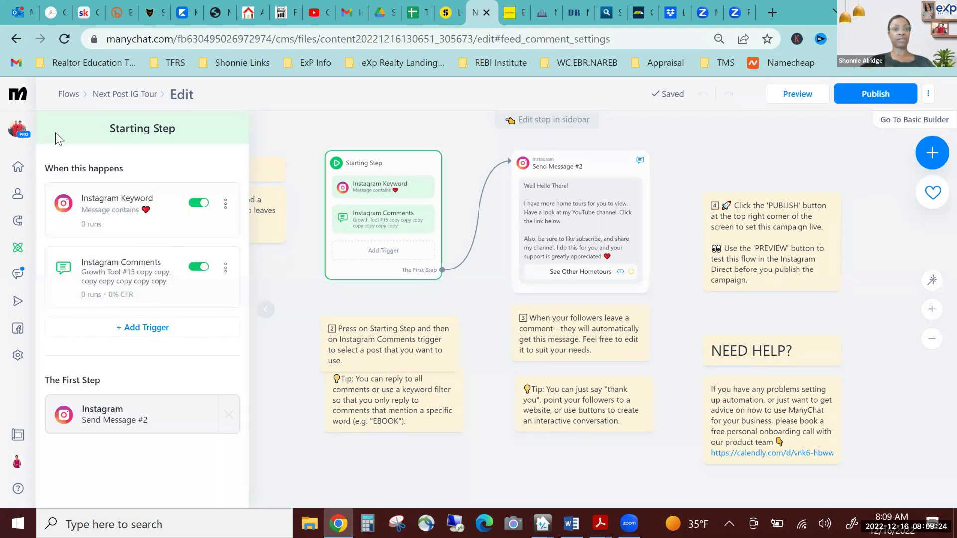
pyautogui.click(227, 270)
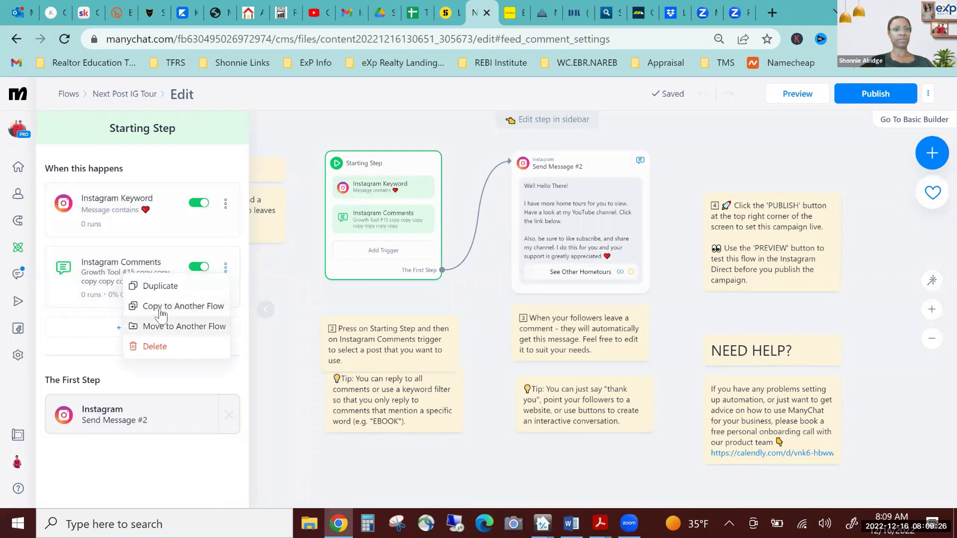
pyautogui.click(156, 289)
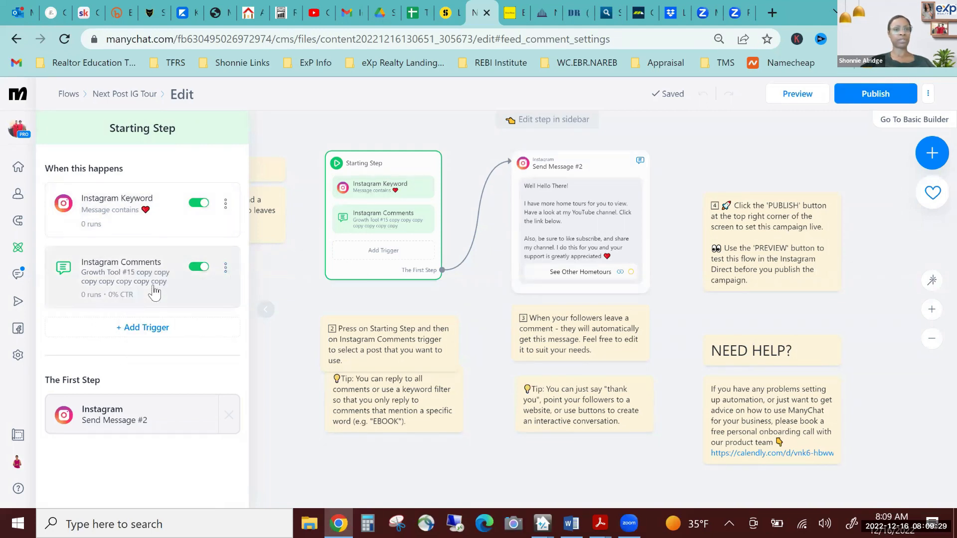
pyautogui.click(226, 270)
pyautogui.click(154, 347)
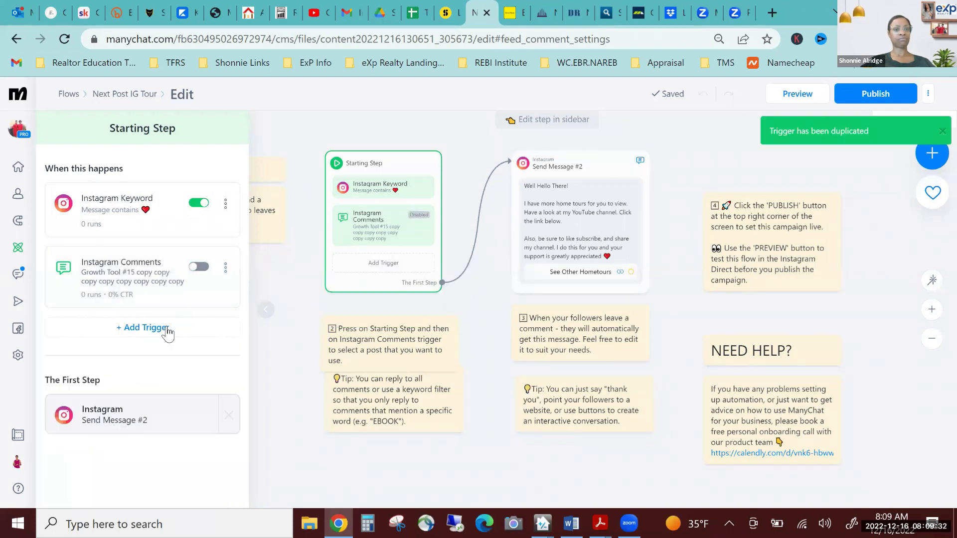
# Step: Set the duplicated Instagram Comments trigger to the specific reel "Davidson Homes, Reverie at East Lake" and activate it
pyautogui.click(140, 279)
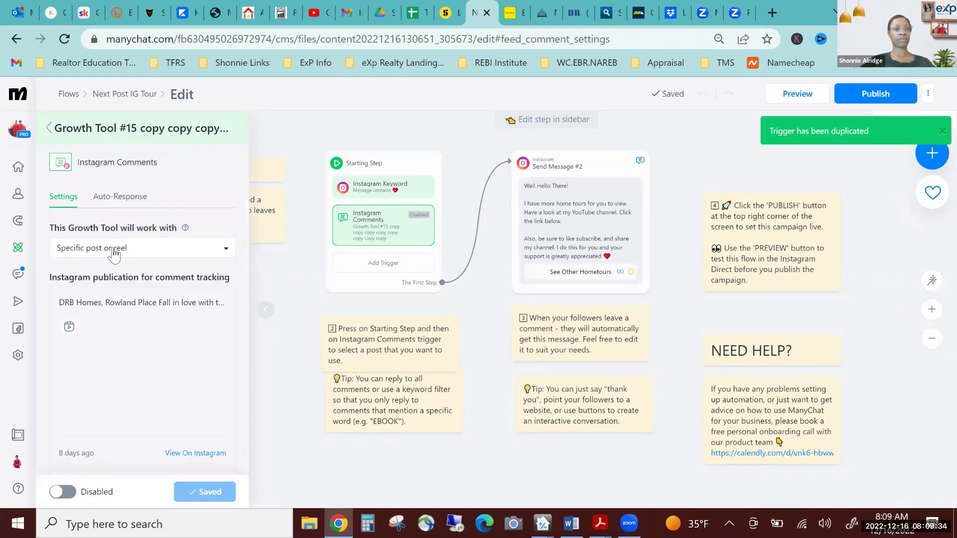
pyautogui.click(114, 252)
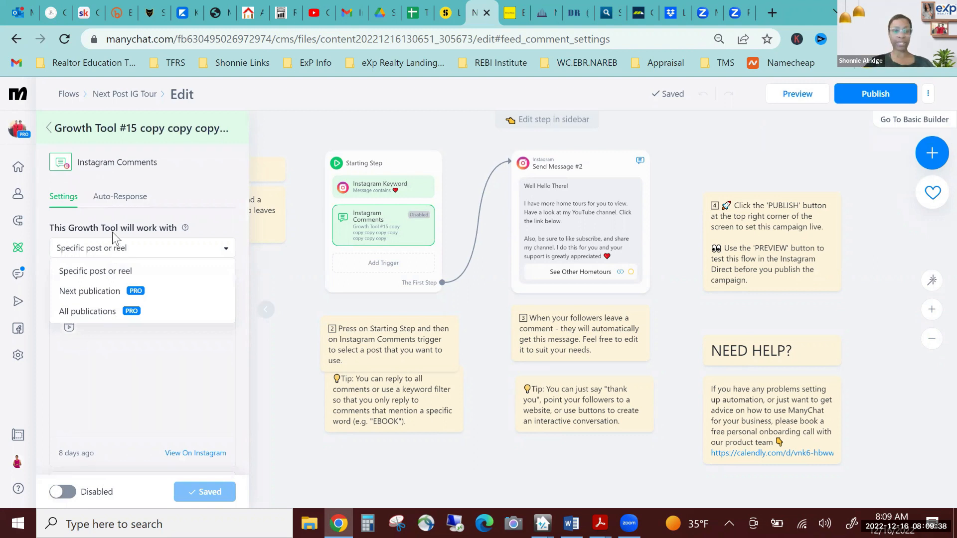
pyautogui.click(116, 272)
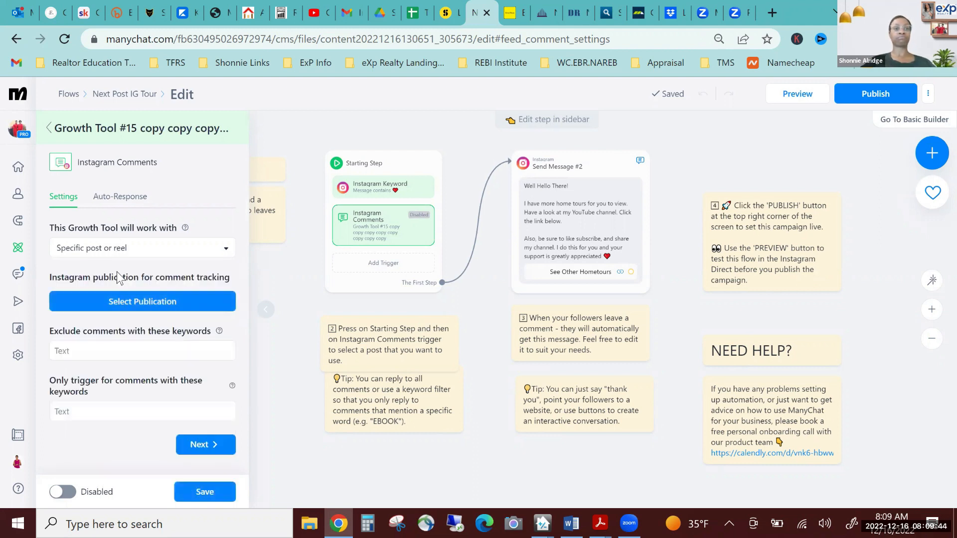
pyautogui.click(135, 304)
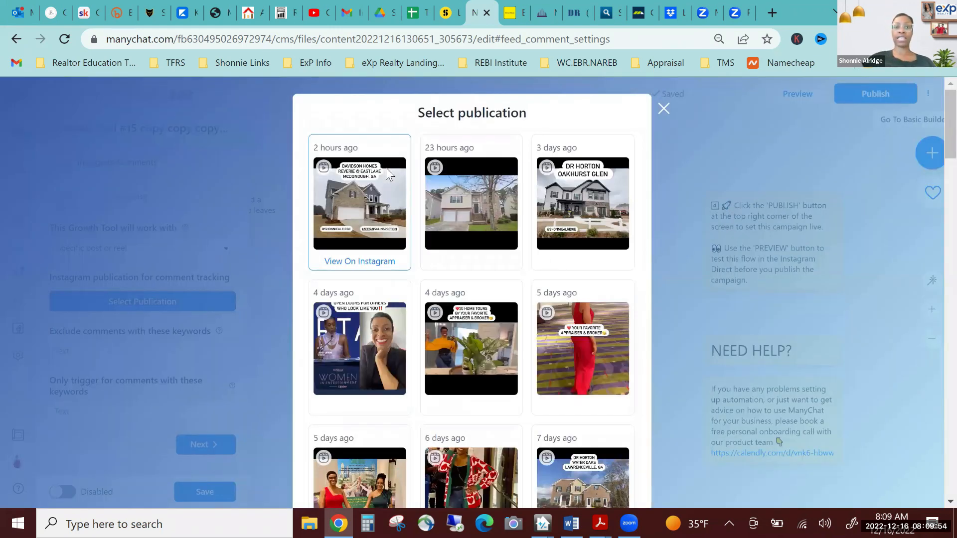
pyautogui.click(355, 217)
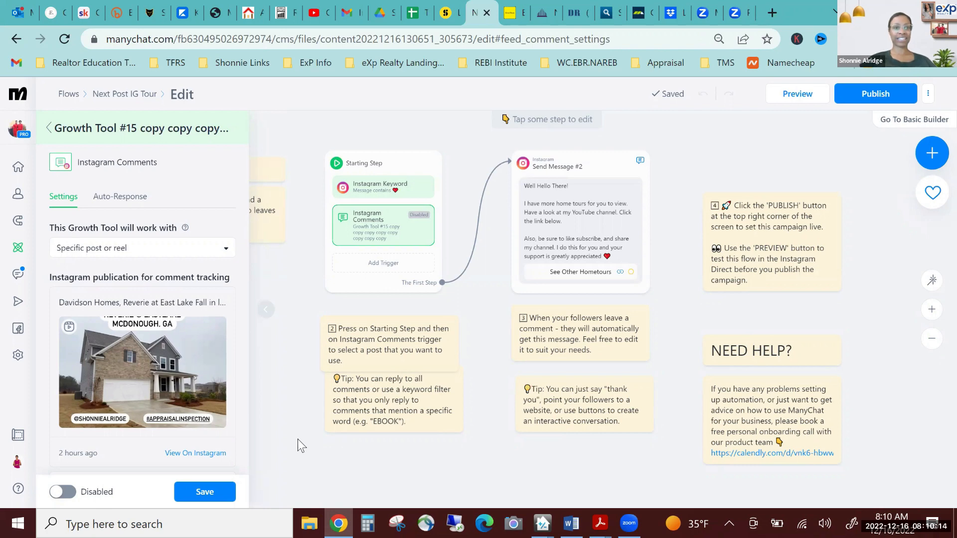
pyautogui.click(63, 494)
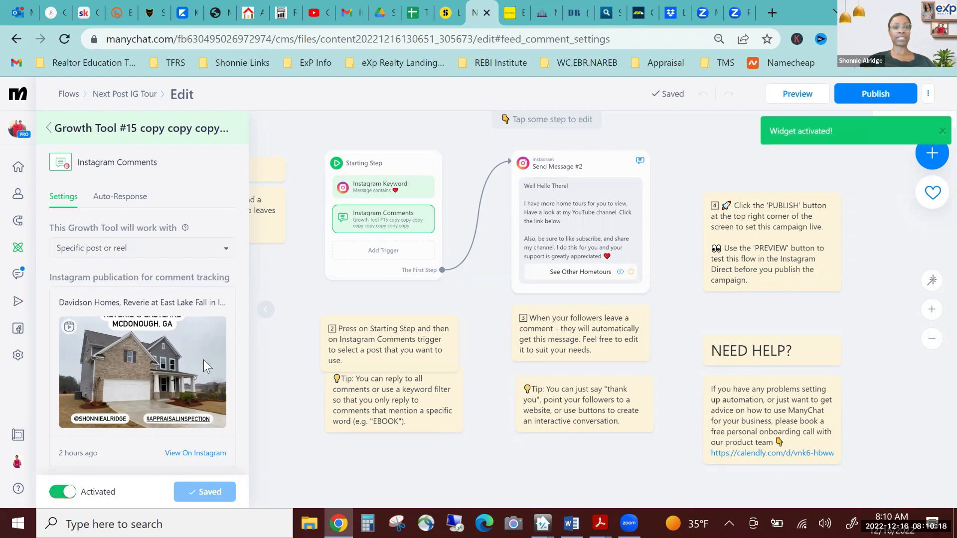
# Step: Add a third auto-response comment reply reading "Ok cool! Check your DM." to the Instagram Comments trigger and save it
pyautogui.click(120, 198)
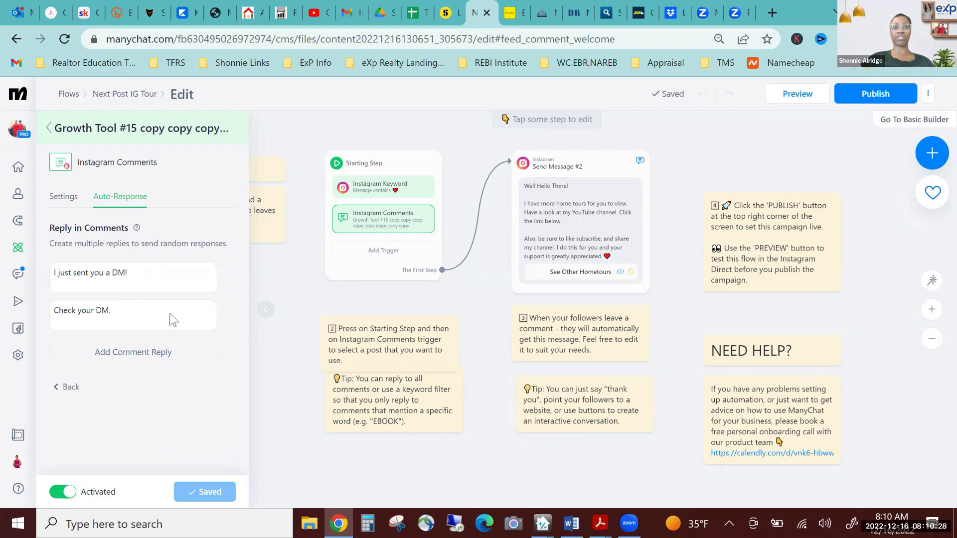
pyautogui.click(130, 351)
pyautogui.click(128, 349)
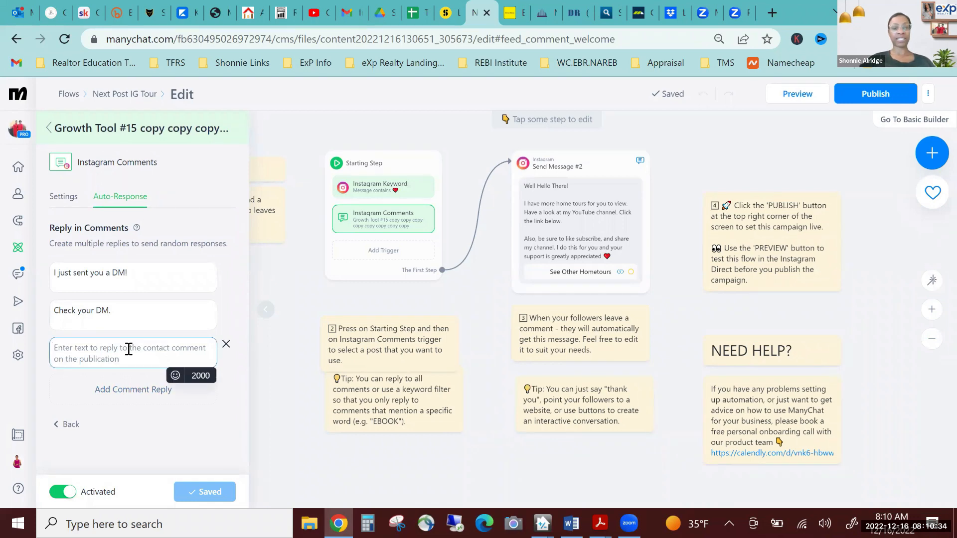
pyautogui.write('Th')
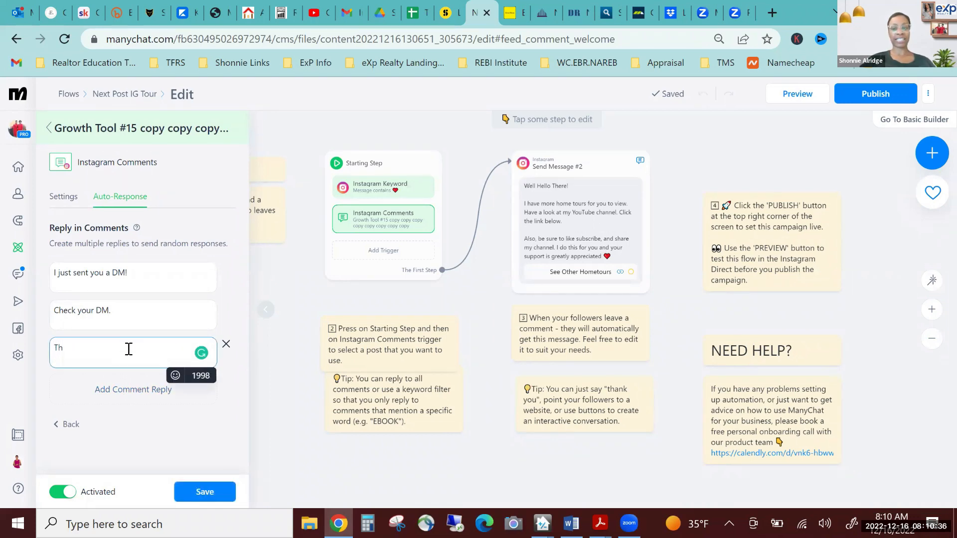
pyautogui.press('BackSpace')
pyautogui.write('Ok ')
pyautogui.write('cco')
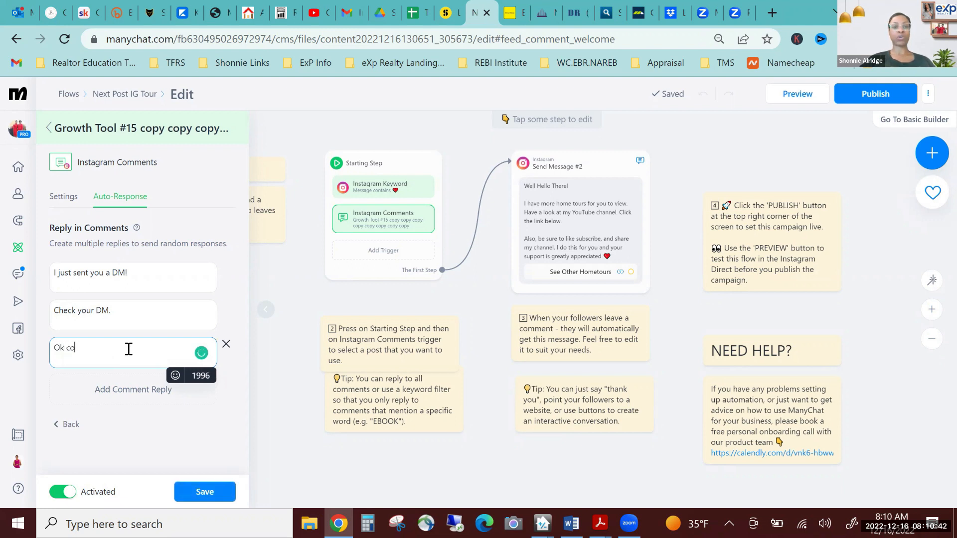
pyautogui.write('l! Check ')
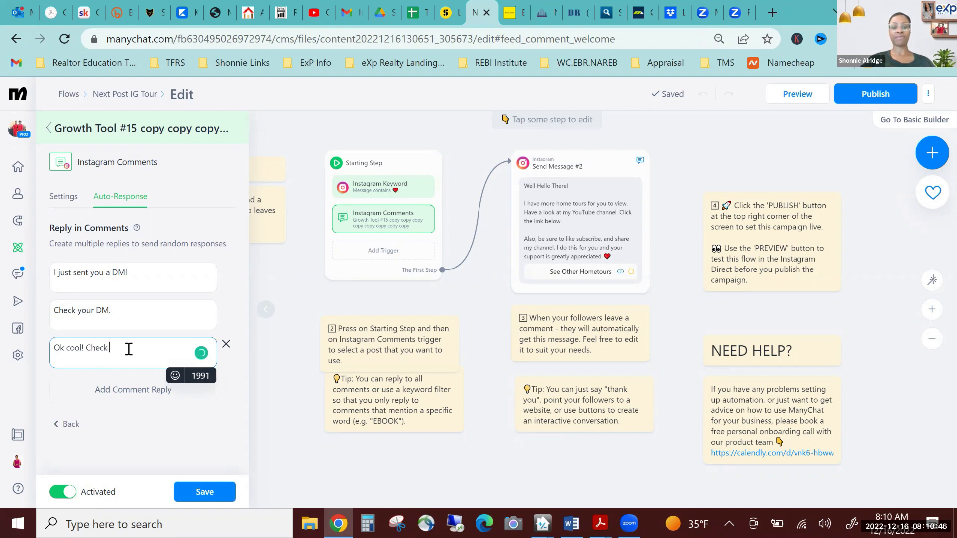
pyautogui.write('your DM.')
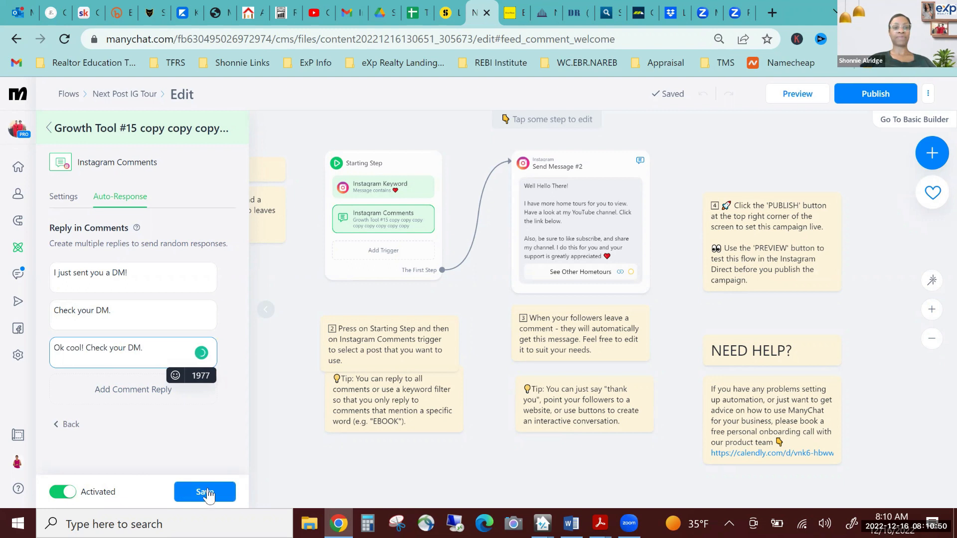
pyautogui.click(206, 493)
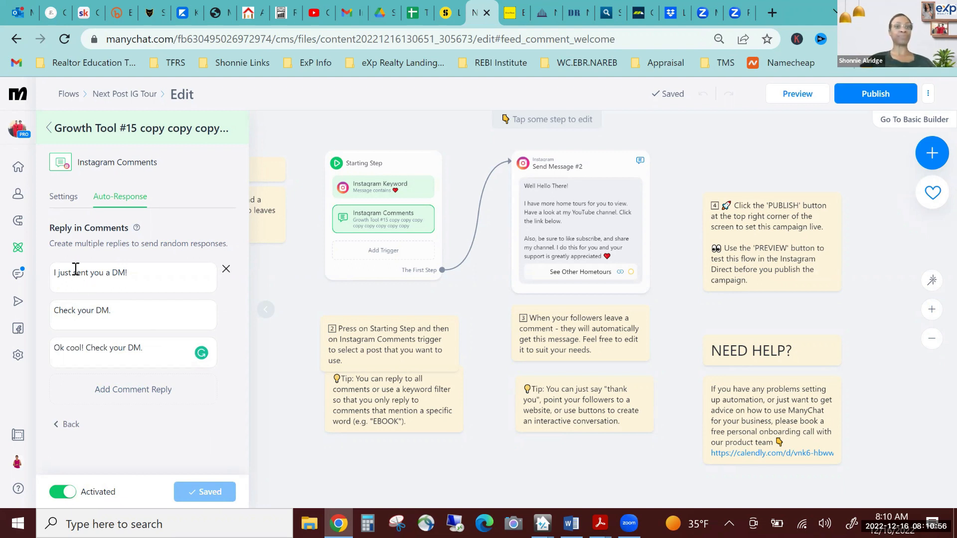
# Step: Review the Instagram Comments trigger's settings, return to the Starting Step and open the Send Message #2 step
pyautogui.click(61, 198)
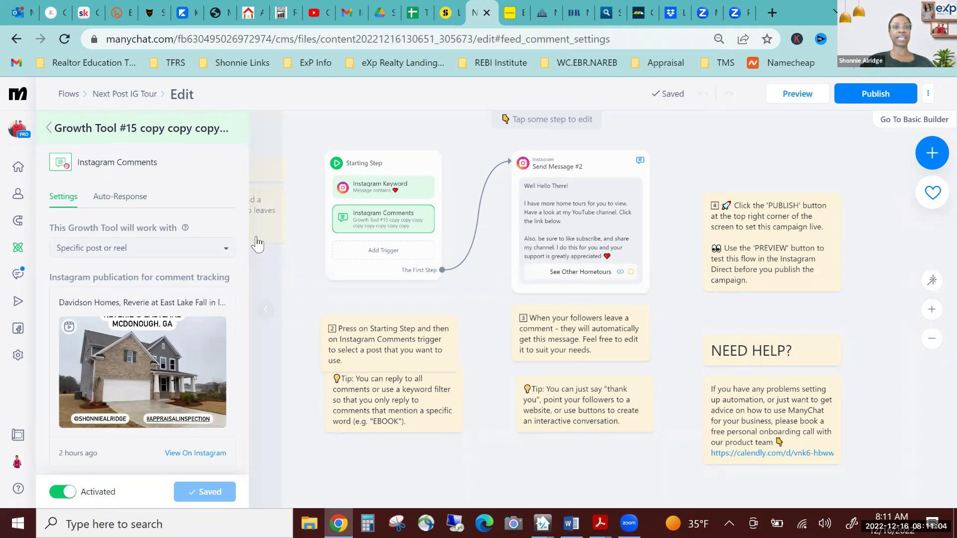
pyautogui.click(48, 131)
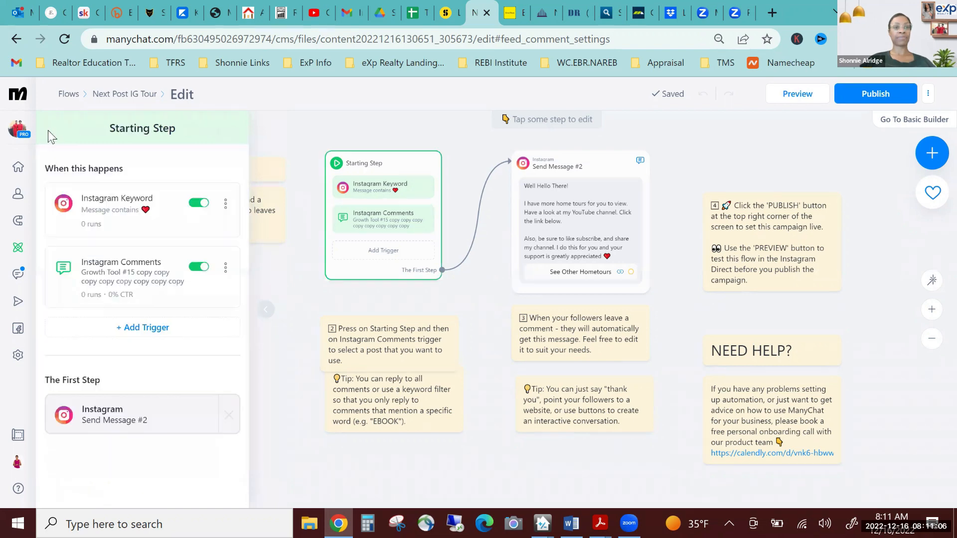
pyautogui.click(227, 270)
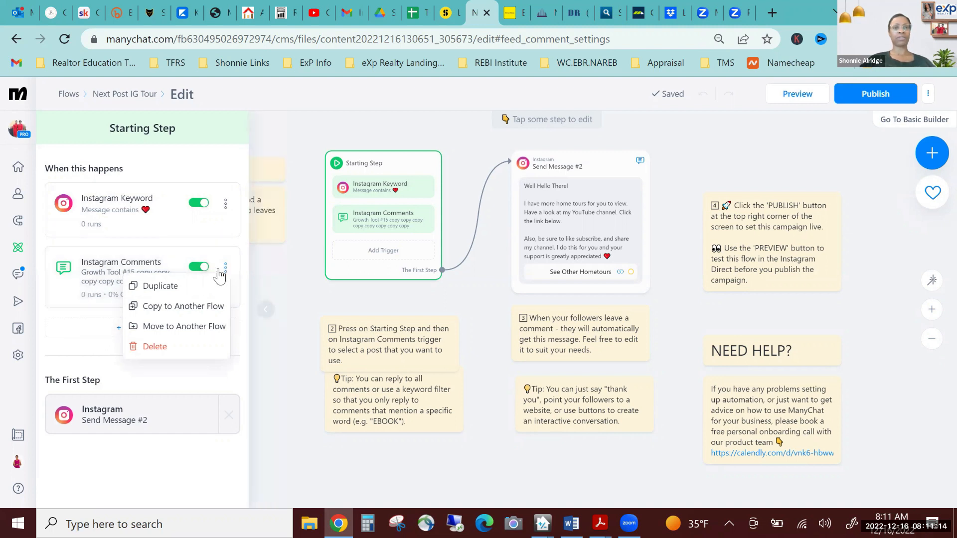
pyautogui.click(160, 367)
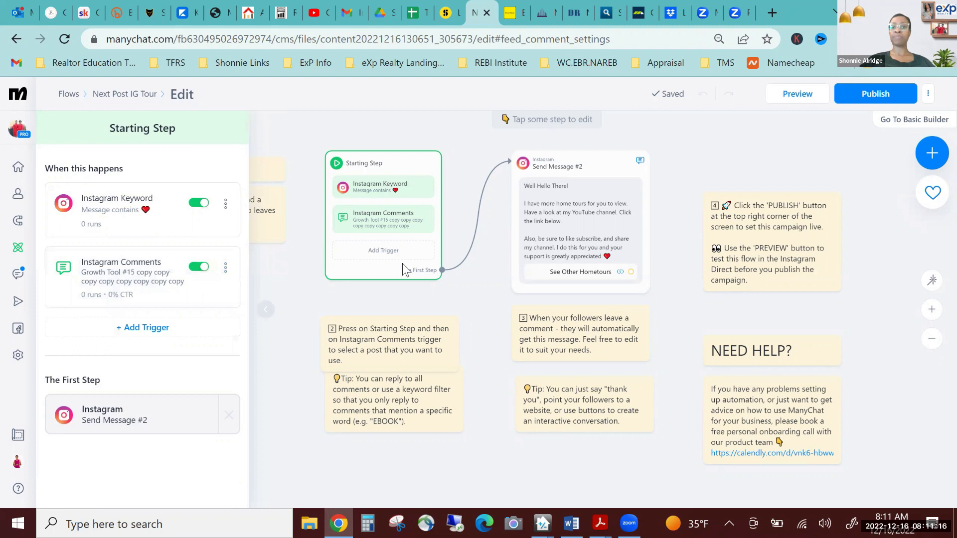
pyautogui.click(575, 228)
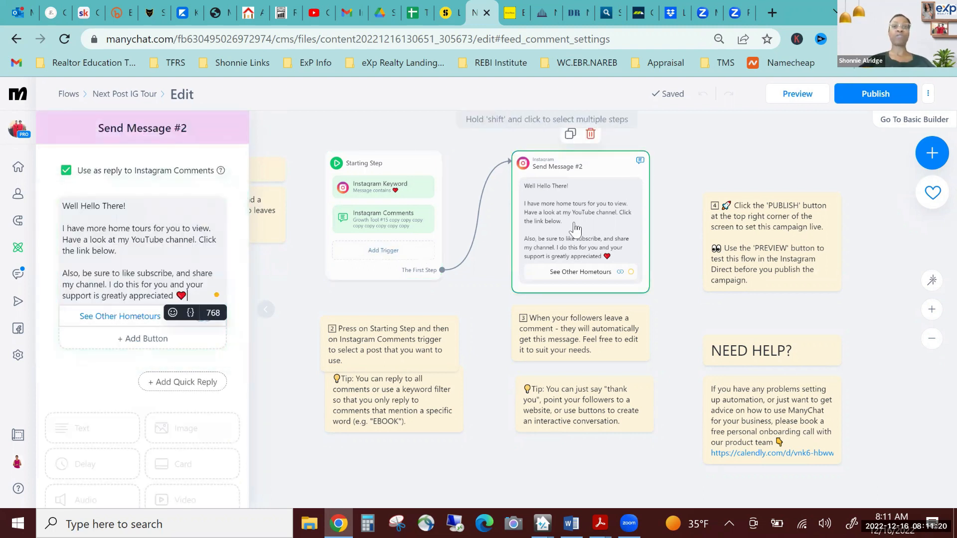
# Step: Replace "There" in the Send Message #2 greeting with the First Name field and add a comma after "like" in the closing paragraph
pyautogui.click(222, 228)
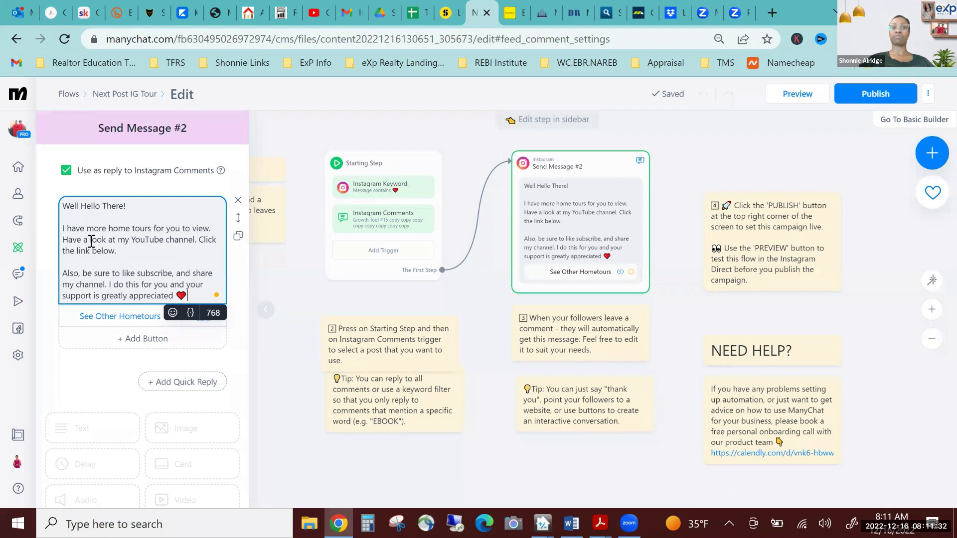
pyautogui.click(110, 206)
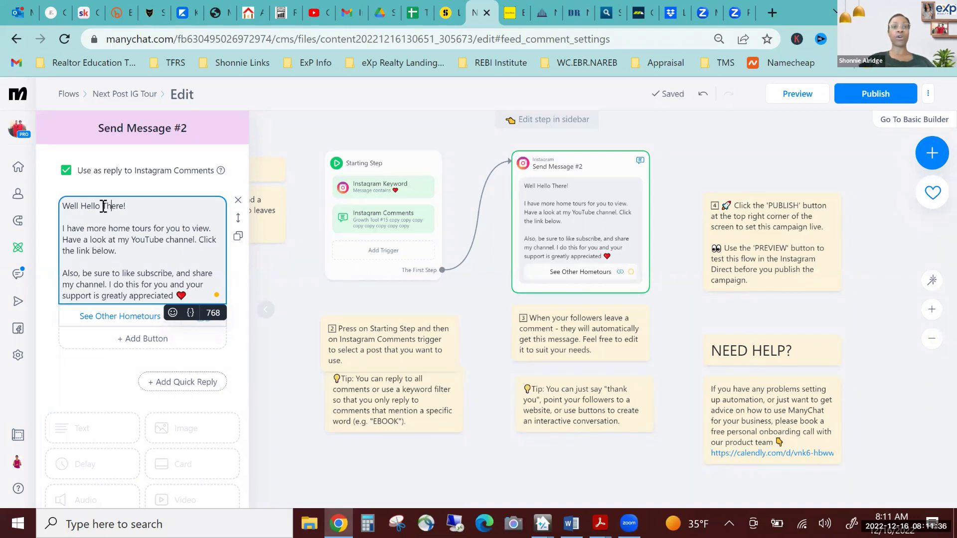
pyautogui.moveTo(103, 206); pyautogui.dragTo(123, 208)
pyautogui.click(191, 314)
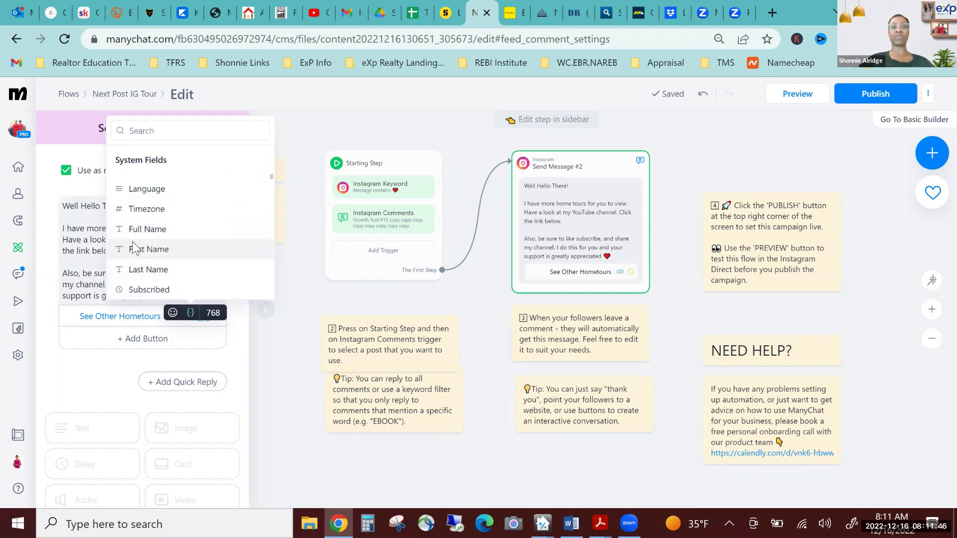
pyautogui.click(136, 248)
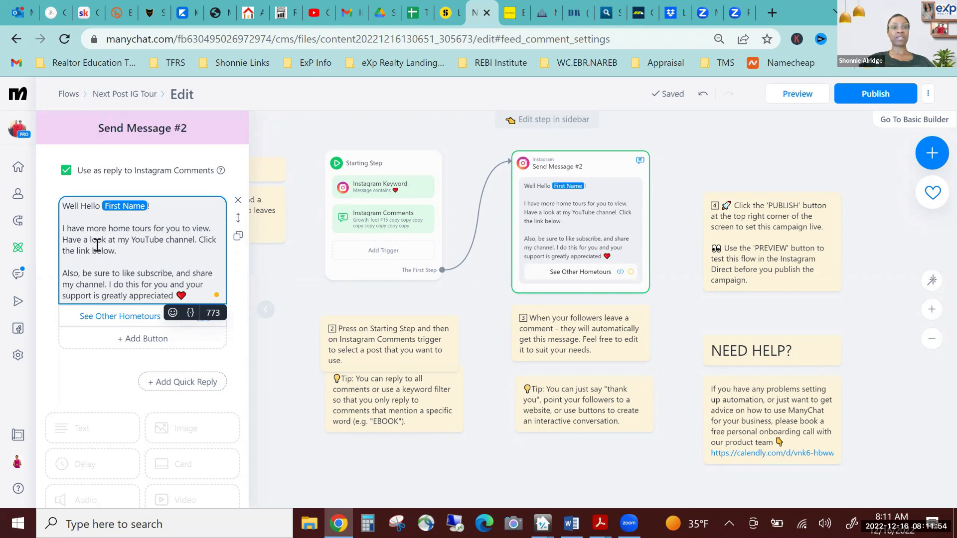
pyautogui.click(134, 273)
pyautogui.write(',')
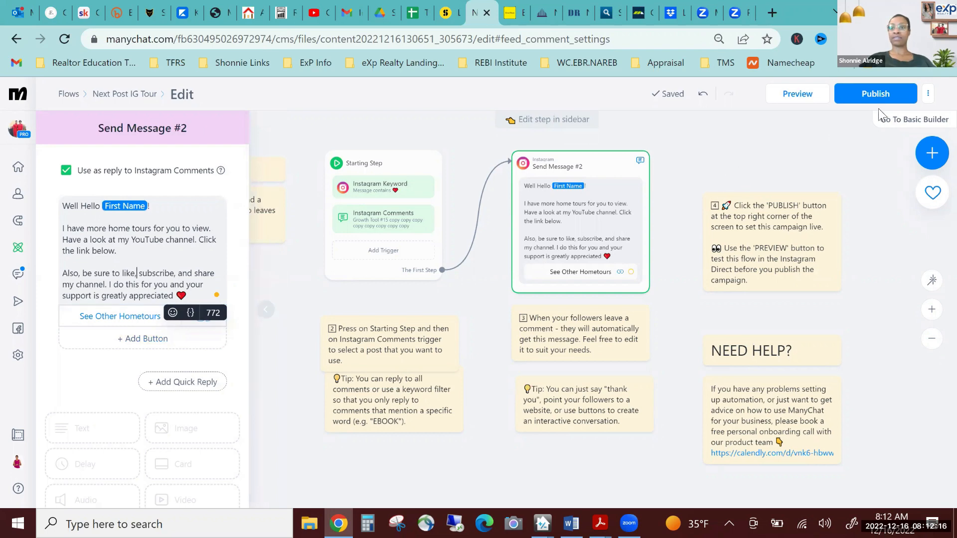
pyautogui.click(862, 102)
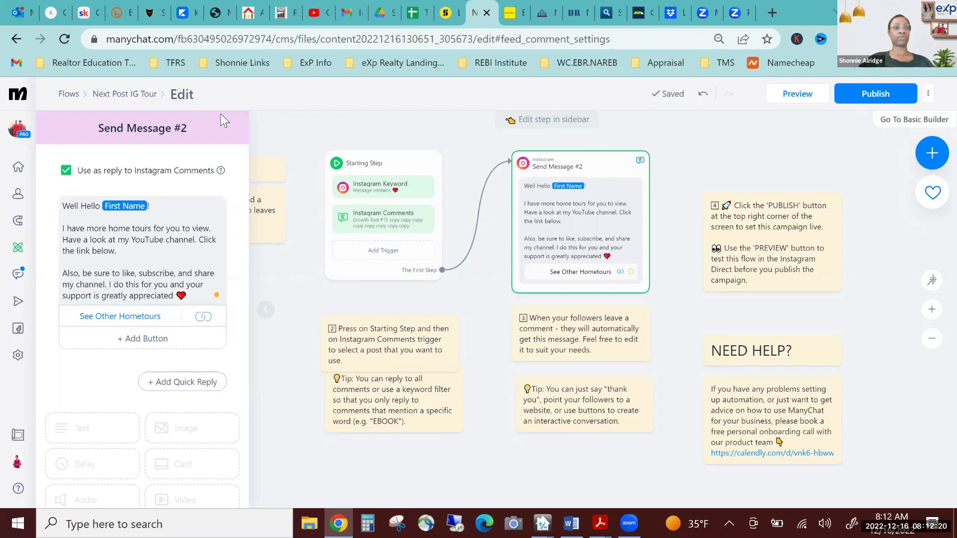
pyautogui.click(311, 139)
# Step: Leave the flow editor and rename the flow as "Davidson Homes IG Tour"
pyautogui.click(141, 96)
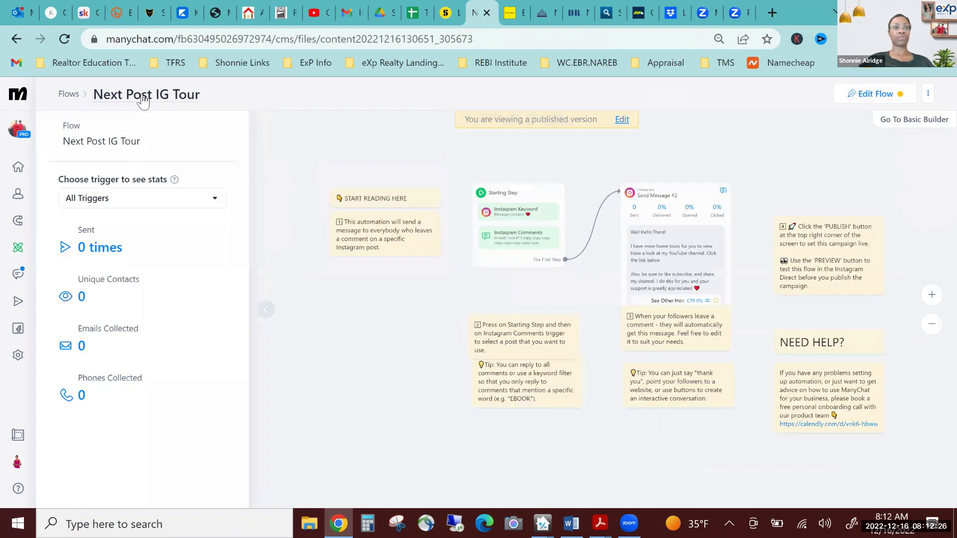
pyautogui.click(143, 95)
pyautogui.click(151, 94)
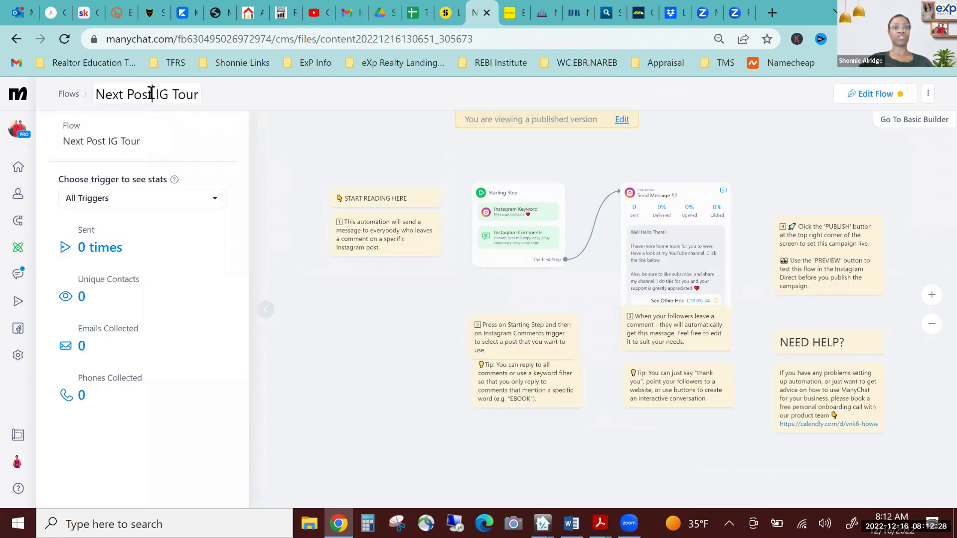
pyautogui.moveTo(152, 95); pyautogui.dragTo(89, 98)
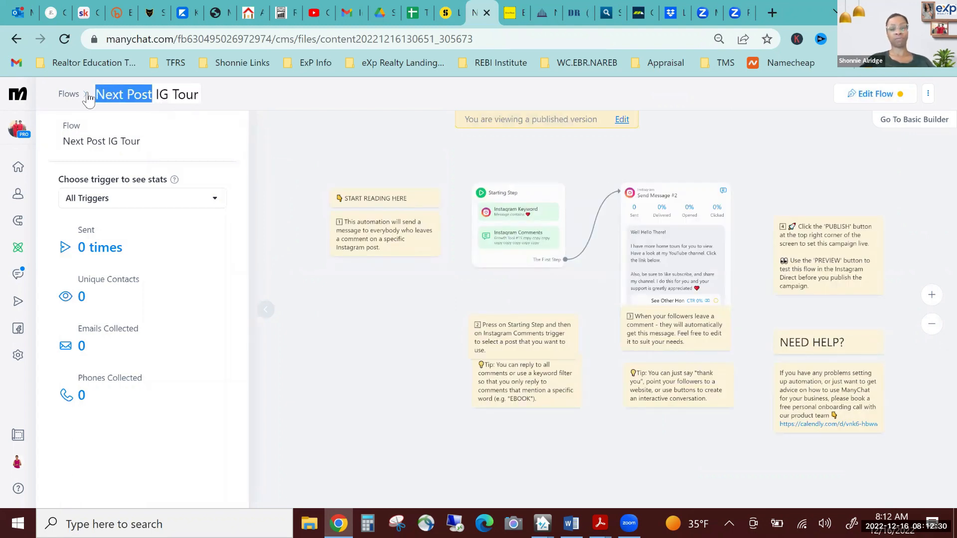
pyautogui.write('Da')
pyautogui.write('vid')
pyautogui.write('id')
pyautogui.press('BackSpace')
pyautogui.press('BackSpace')
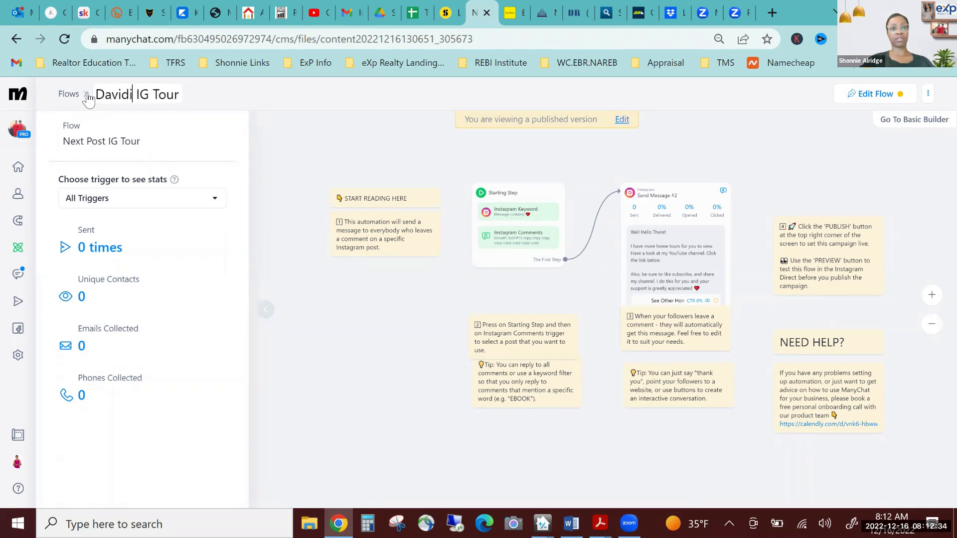
pyautogui.write('son')
pyautogui.write(' Hme')
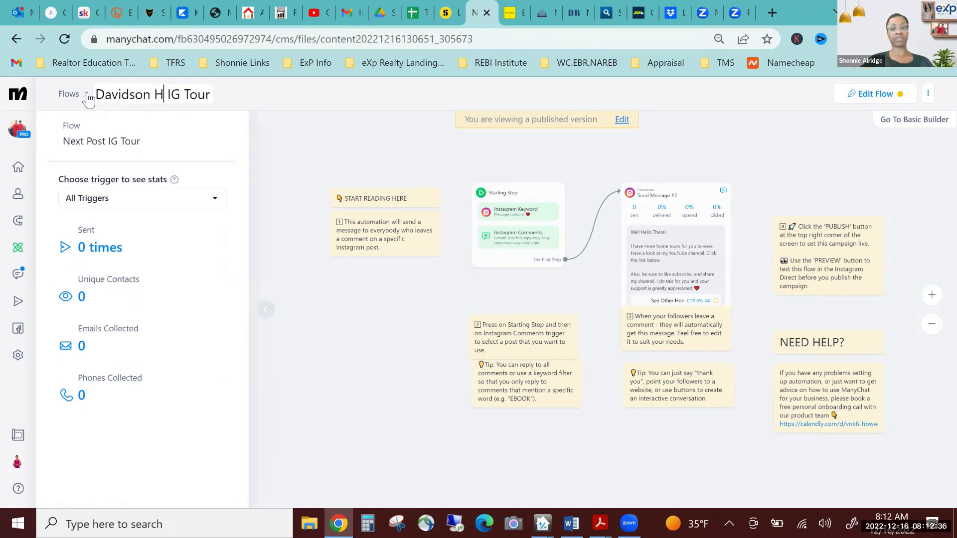
pyautogui.press('BackSpace')
pyautogui.press('BackSpace')
pyautogui.write('omes')
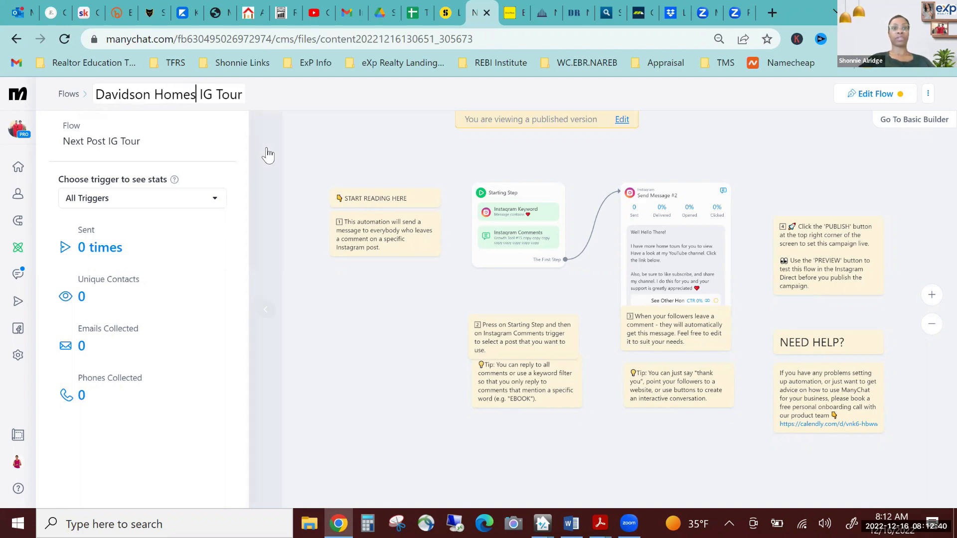
pyautogui.click(299, 210)
# Step: Reopen the flow for editing and review the Instagram Comments trigger's tracked reel and the Send Message #2 text
pyautogui.click(670, 256)
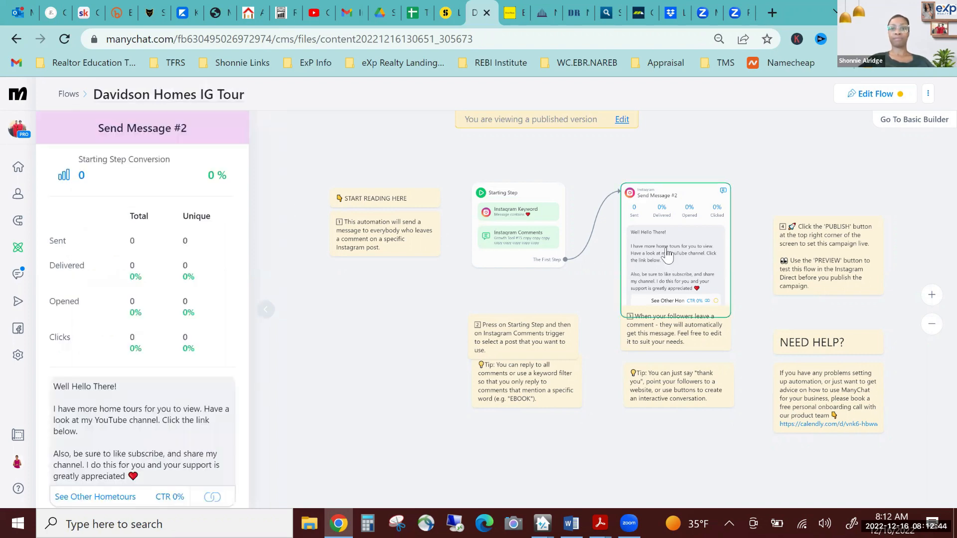
pyautogui.click(622, 119)
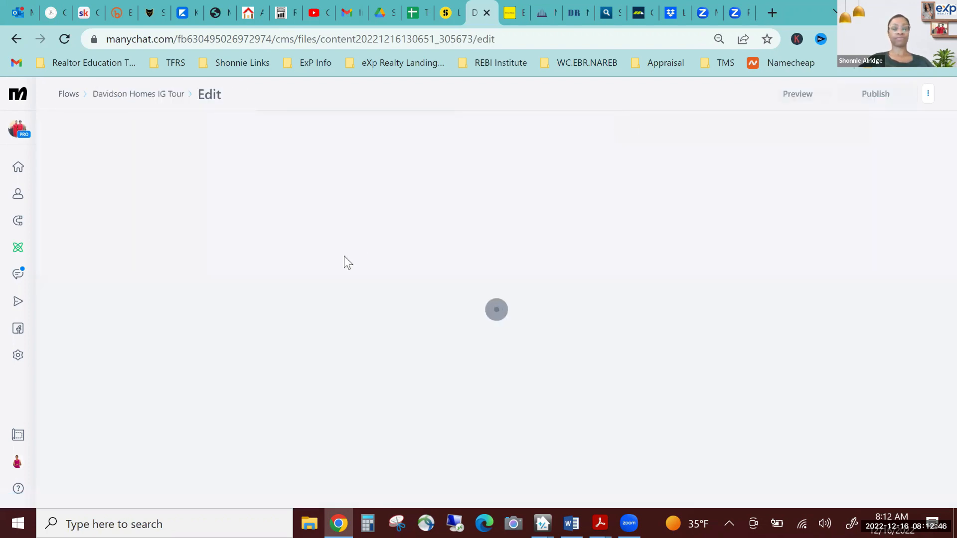
pyautogui.click(439, 236)
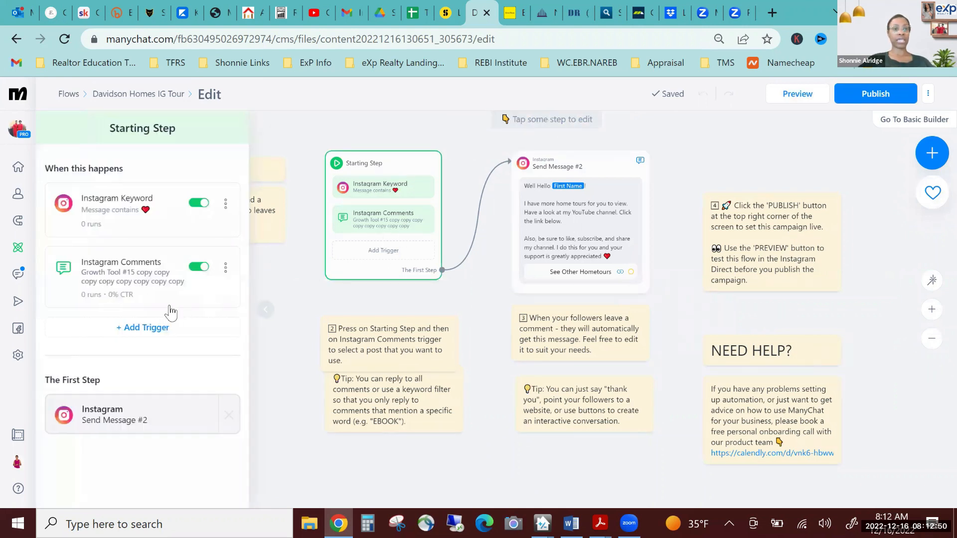
pyautogui.click(126, 287)
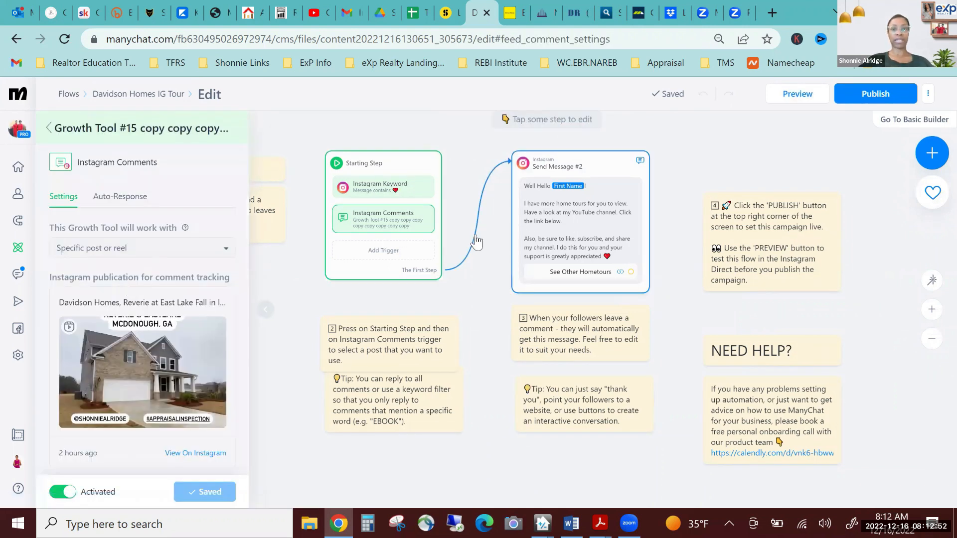
pyautogui.click(569, 230)
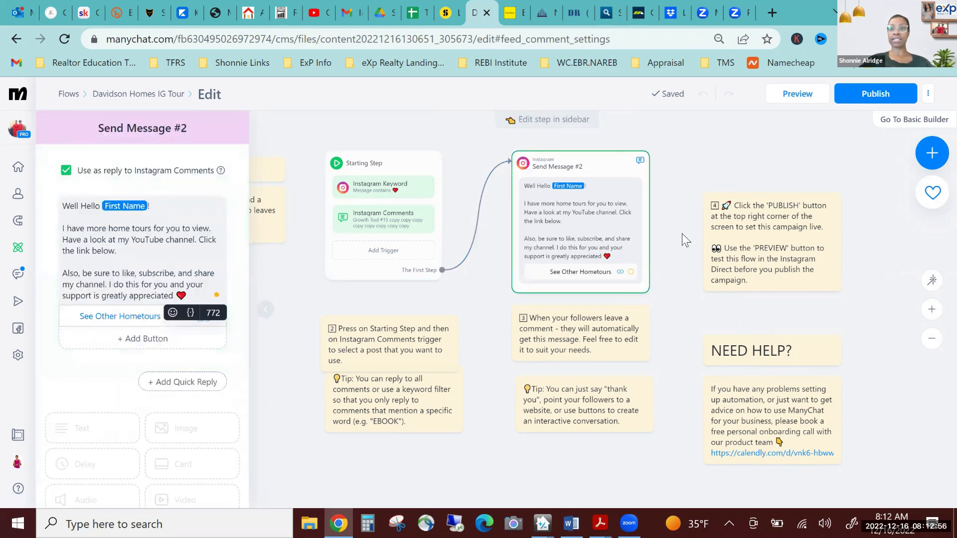
# Step: Publish the flow and check its Instagram preview instructions
pyautogui.click(895, 95)
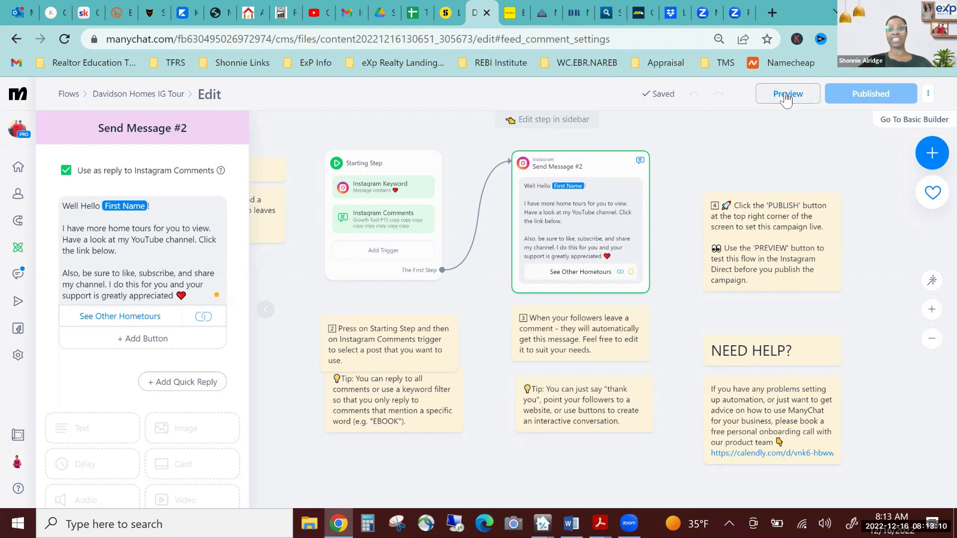
pyautogui.click(785, 94)
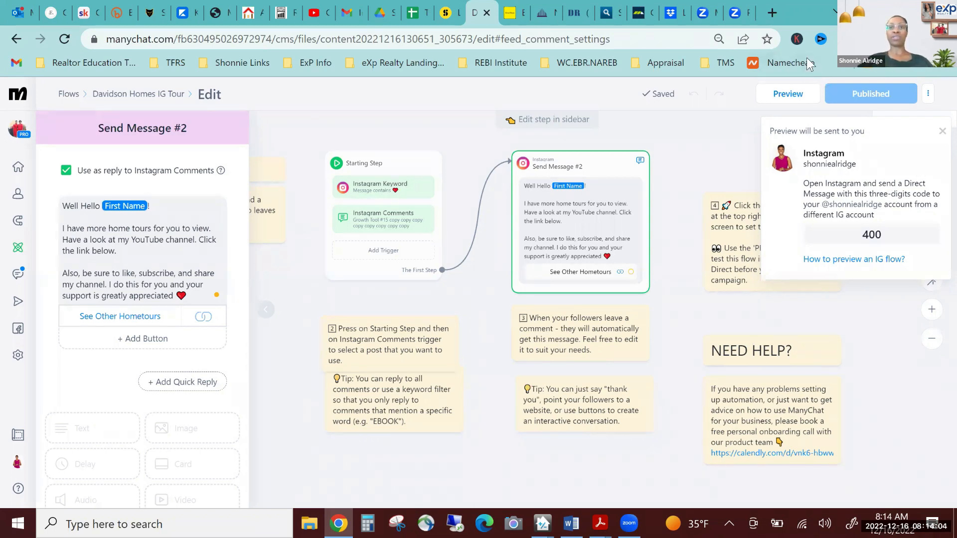
pyautogui.click(721, 101)
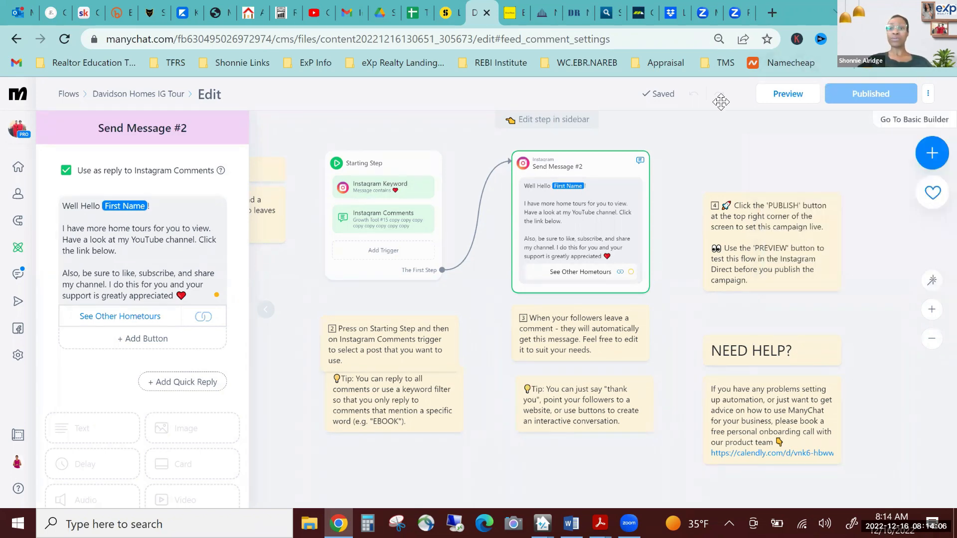